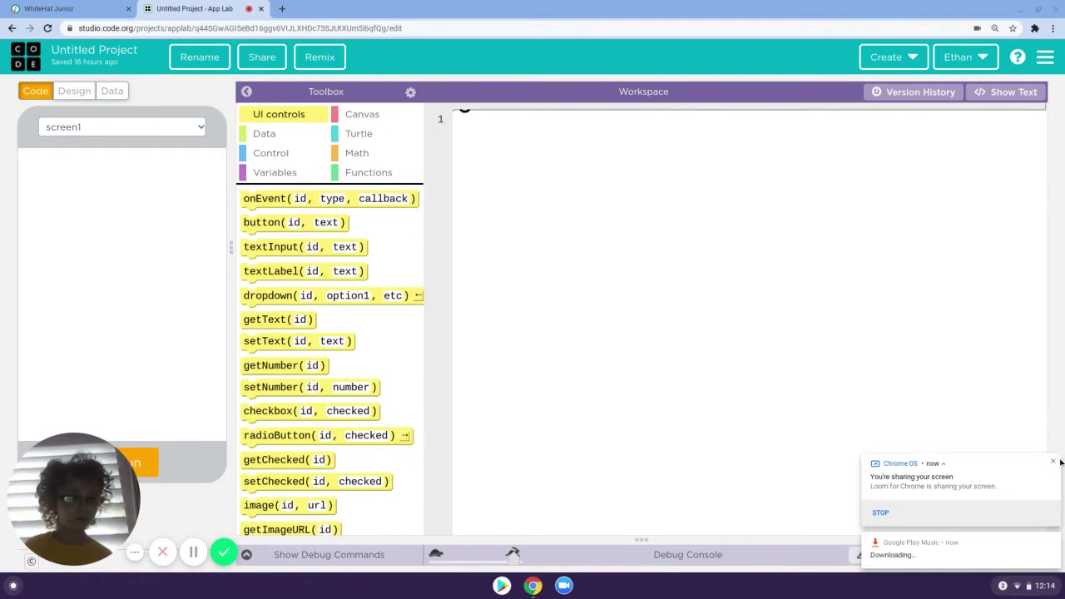
# Open the project's design view and place a text input on screen1 at x 65, y 50 px.
pyautogui.click(1054, 463)
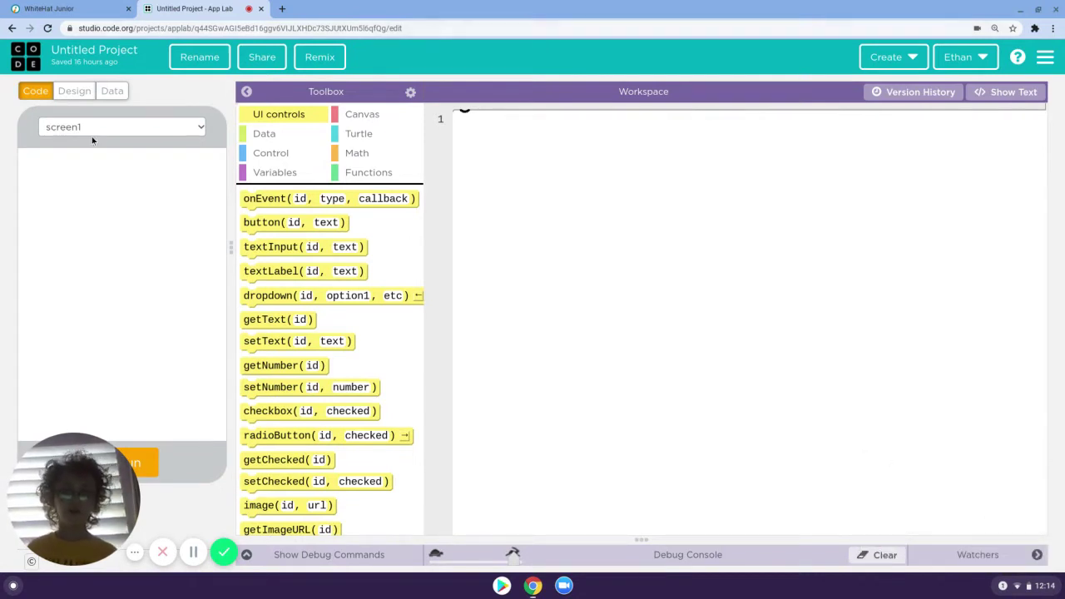
pyautogui.click(74, 93)
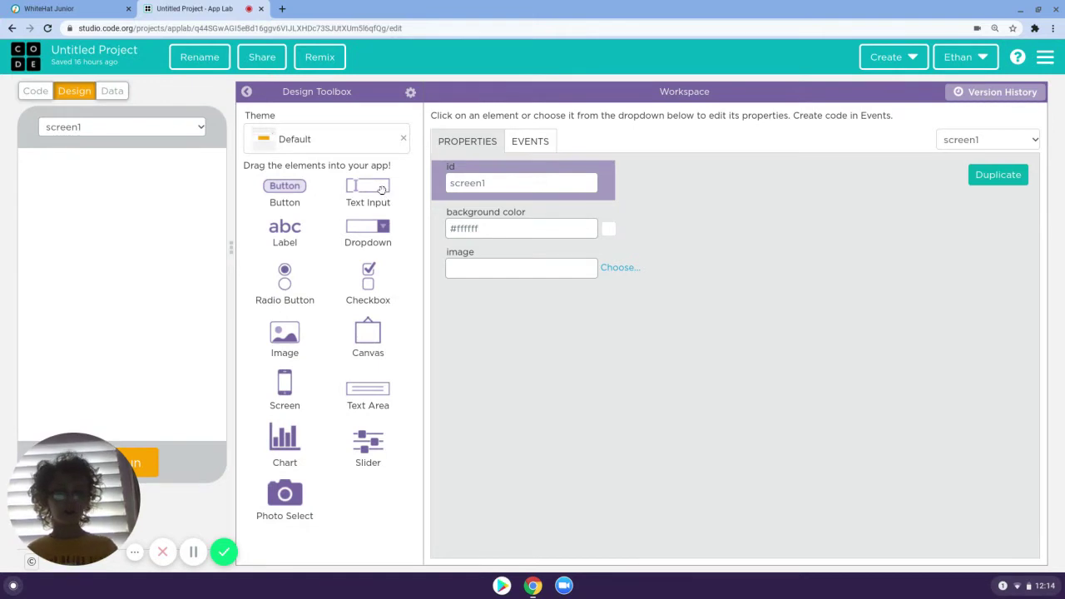
pyautogui.moveTo(380, 190); pyautogui.dragTo(125, 190)
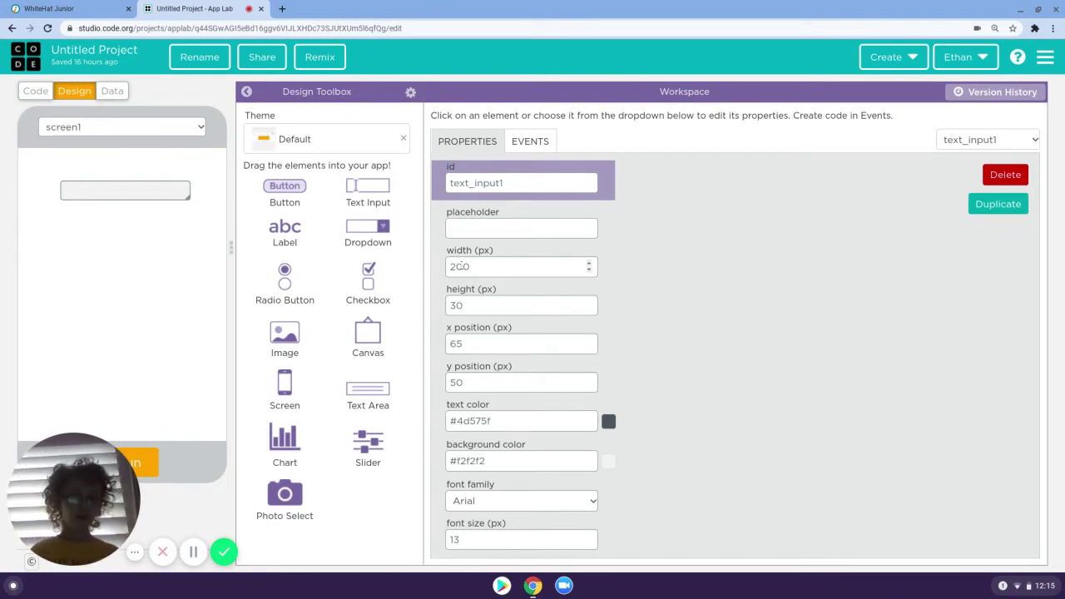
# Add a label below the text input and set its width to 800 px.
pyautogui.moveTo(273, 231); pyautogui.dragTo(127, 260)
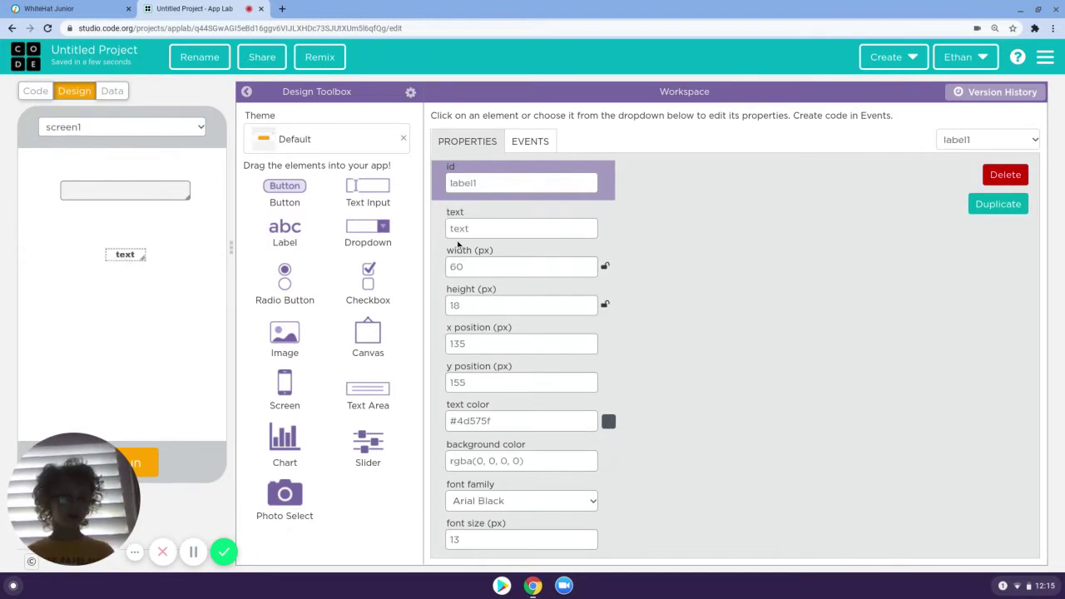
pyautogui.click(481, 267)
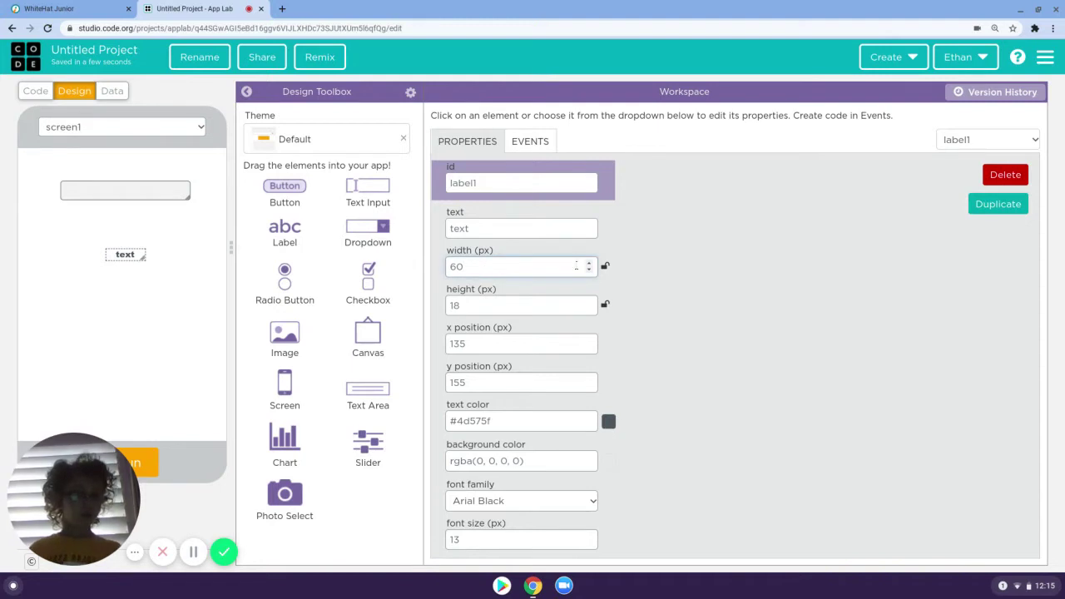
pyautogui.press('BackSpace')
pyautogui.press('BackSpace')
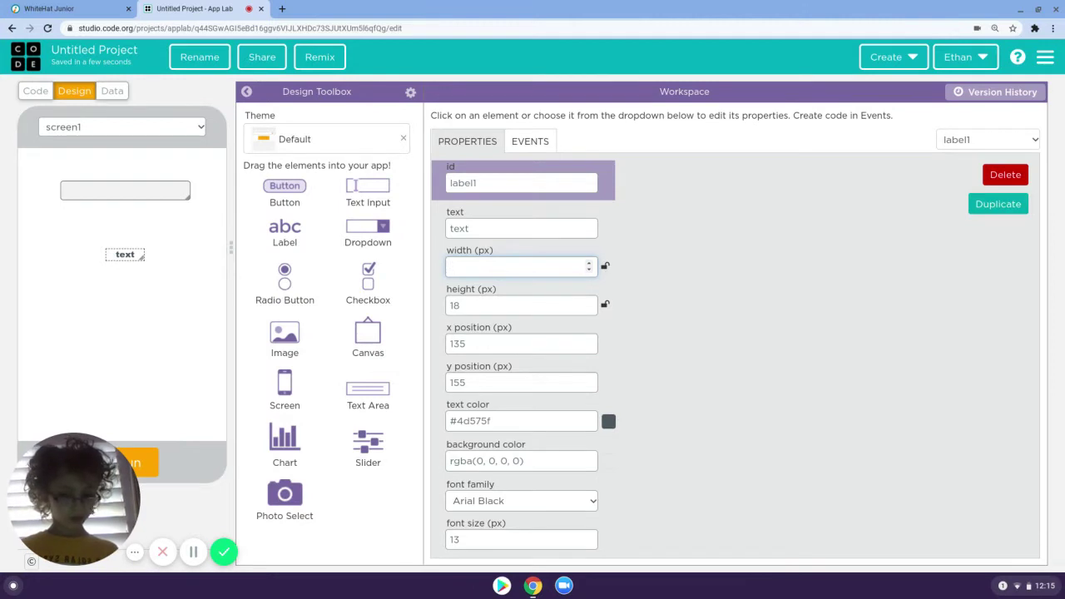
pyautogui.write('800')
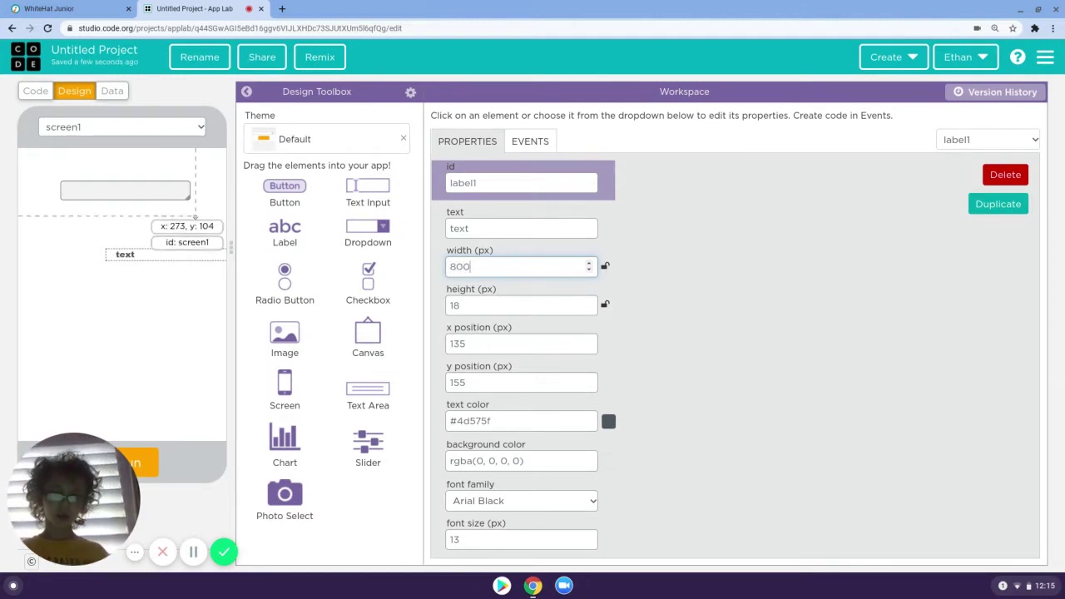
# Move the label to x 35, y 155 px and resize it to 200 by 20 px.
pyautogui.moveTo(138, 254); pyautogui.dragTo(120, 255)
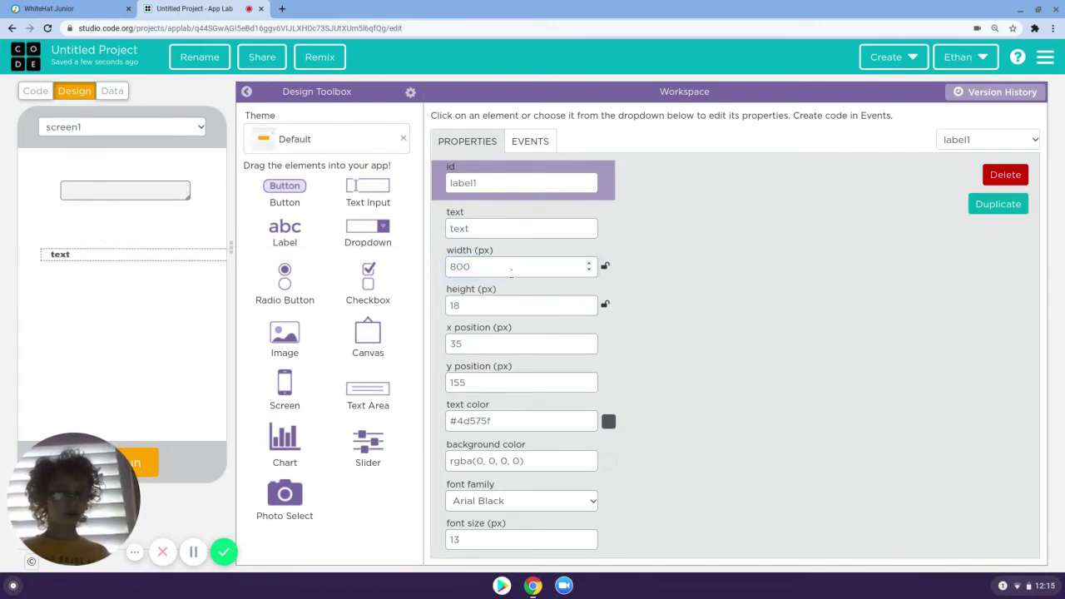
pyautogui.press('BackSpace')
pyautogui.press('BackSpace')
pyautogui.press('BackSpace')
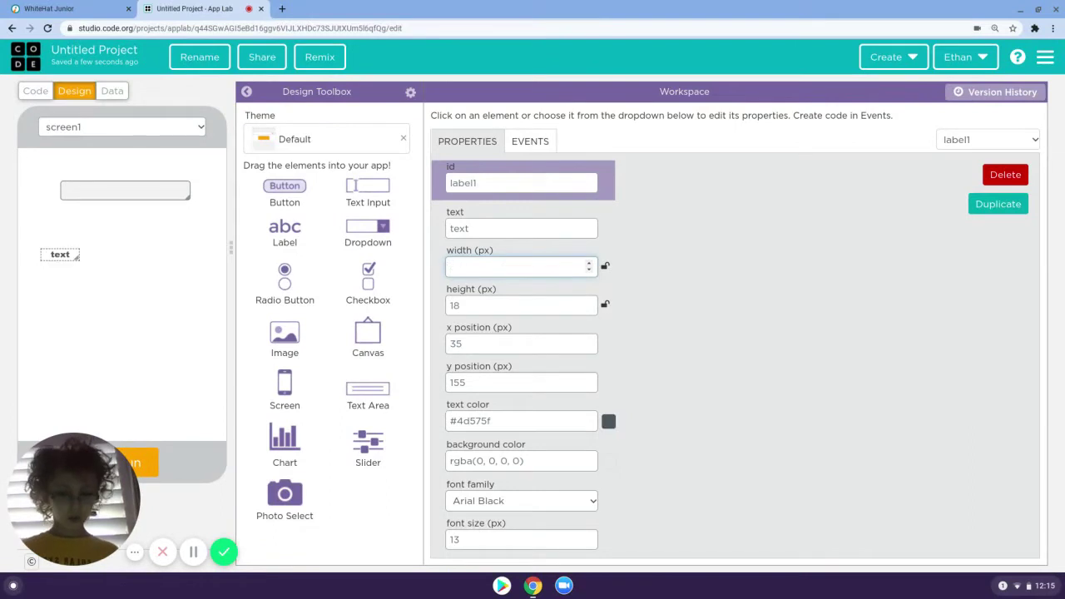
pyautogui.write('100')
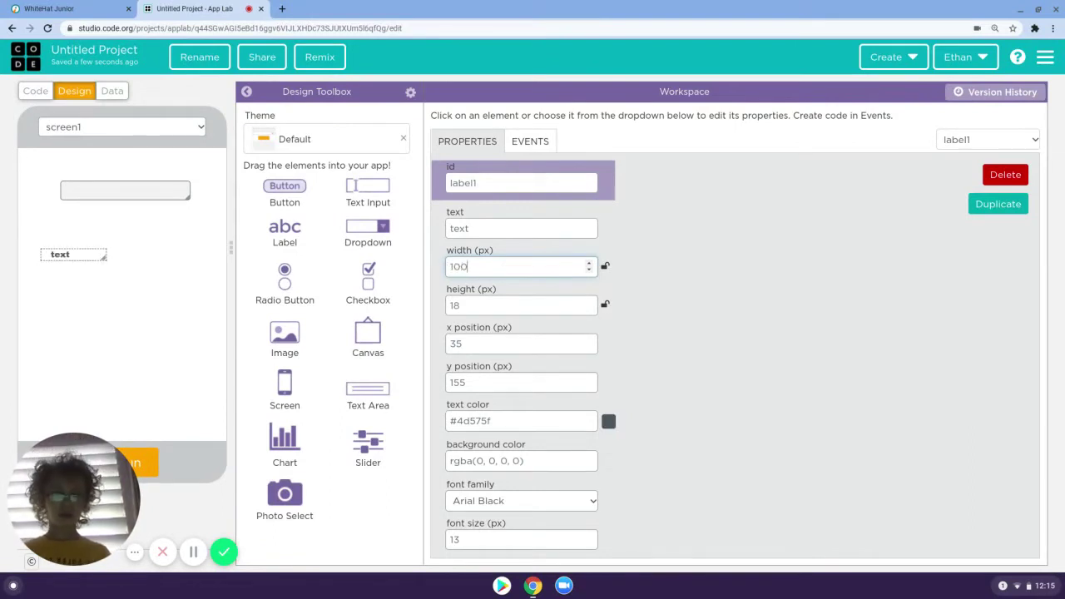
pyautogui.press('BackSpace')
pyautogui.press('BackSpace')
pyautogui.press('BackSpace')
pyautogui.write('2000')
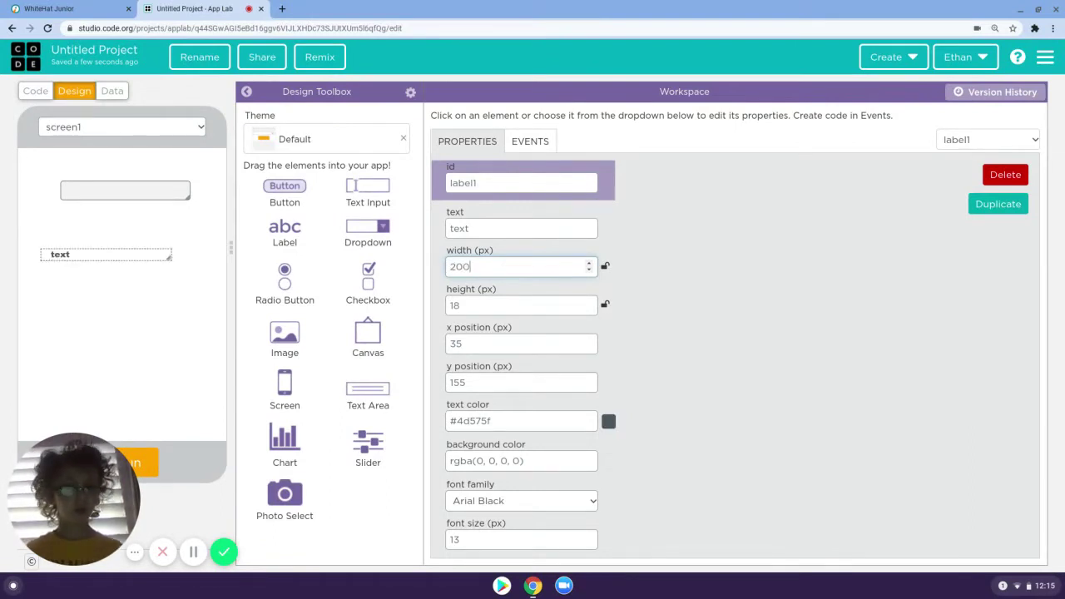
pyautogui.press('BackSpace')
pyautogui.press('BackSpace')
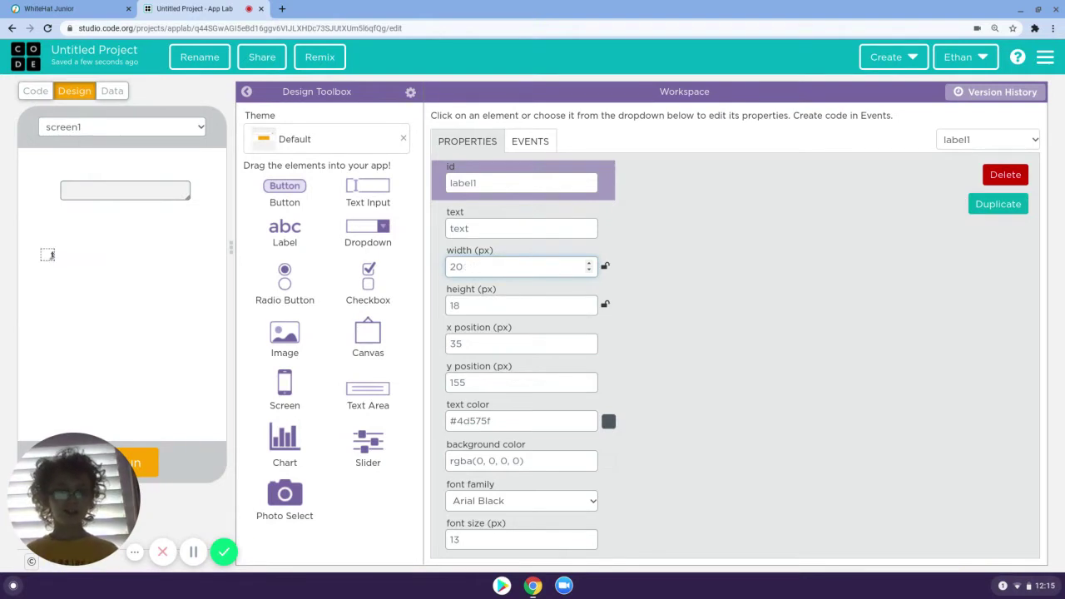
pyautogui.write('0')
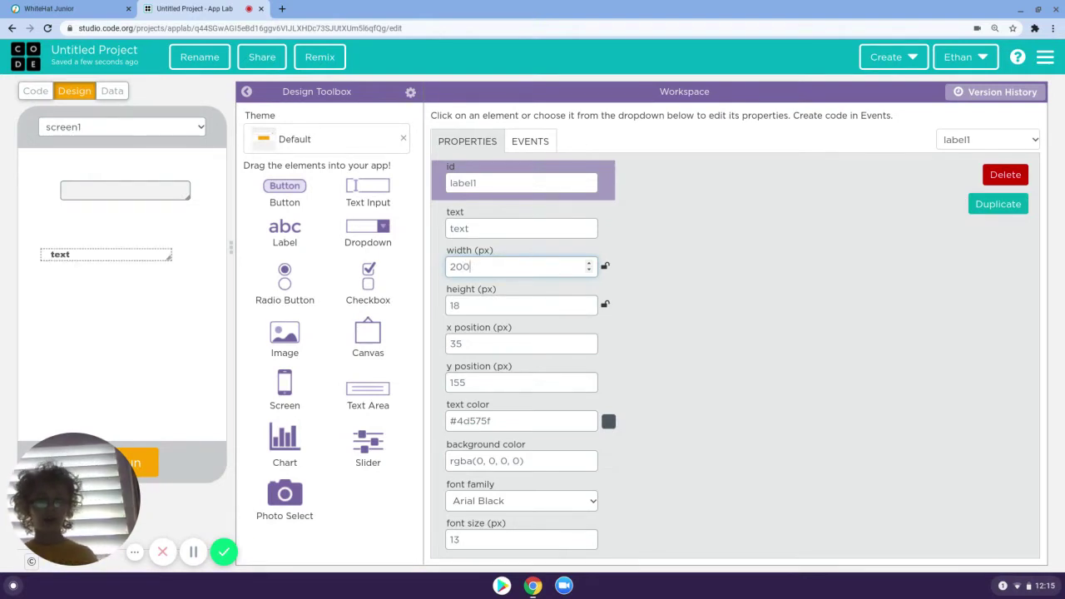
pyautogui.moveTo(122, 259); pyautogui.dragTo(143, 258)
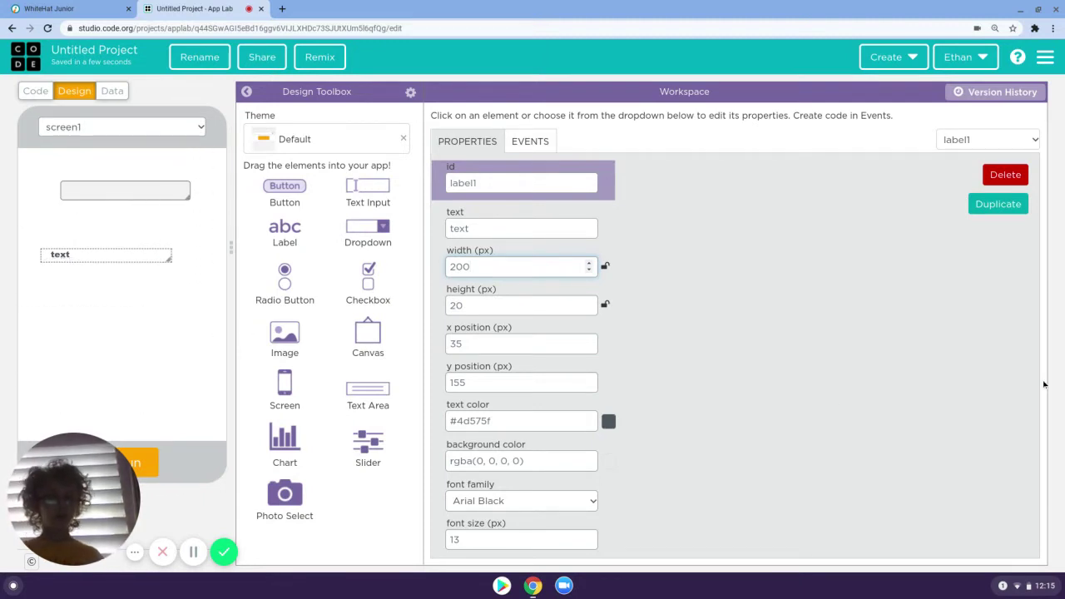
# Clear the placeholder text of the first label so it is blank.
pyautogui.click(482, 232)
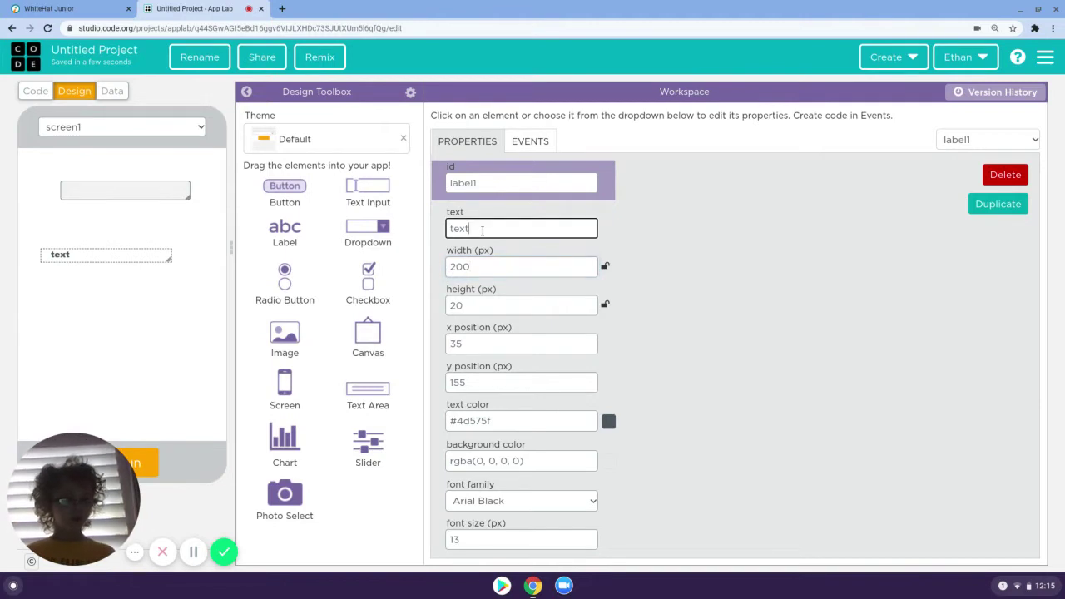
pyautogui.press('BackSpace')
pyautogui.press('BackSpace')
pyautogui.press('BackSpace')
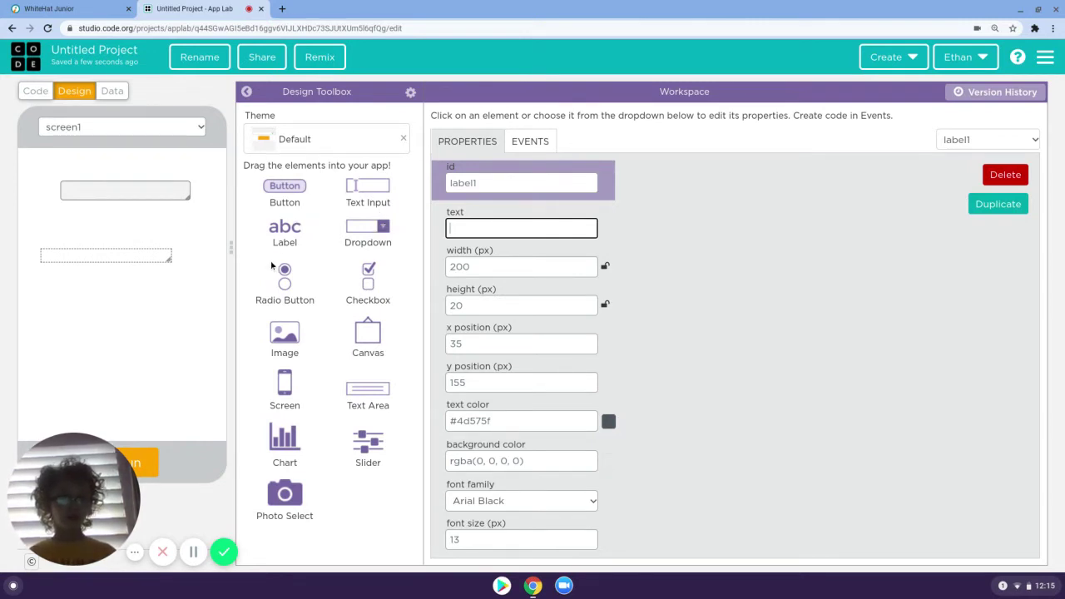
# Add a second label, 200 px wide, below the blank one at x 30, y 245 px.
pyautogui.moveTo(284, 237); pyautogui.dragTo(95, 312)
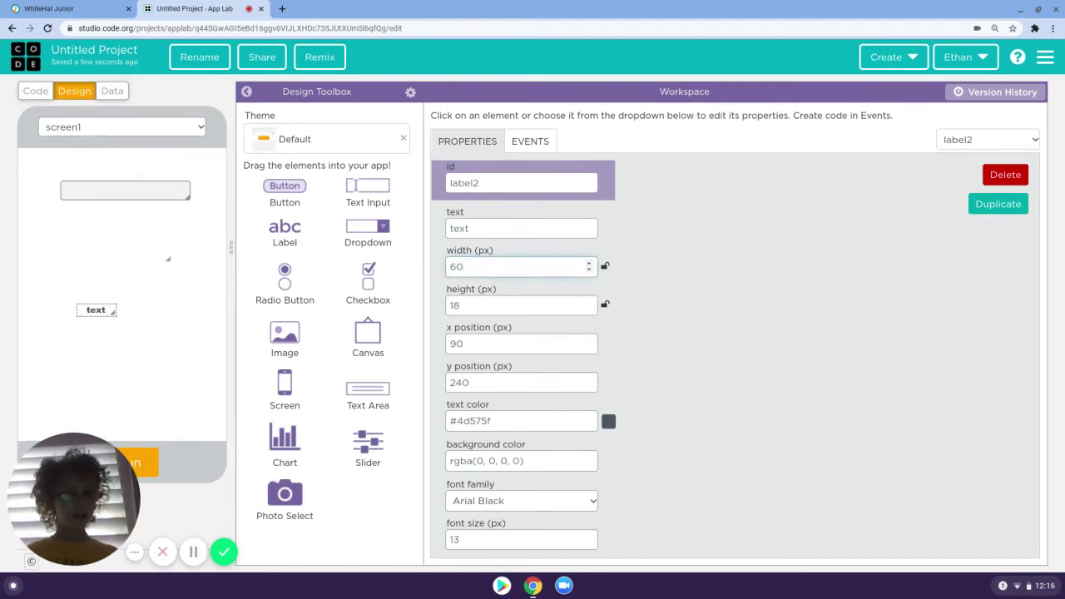
pyautogui.doubleClick(456, 267)
pyautogui.press('BackSpace')
pyautogui.write('200')
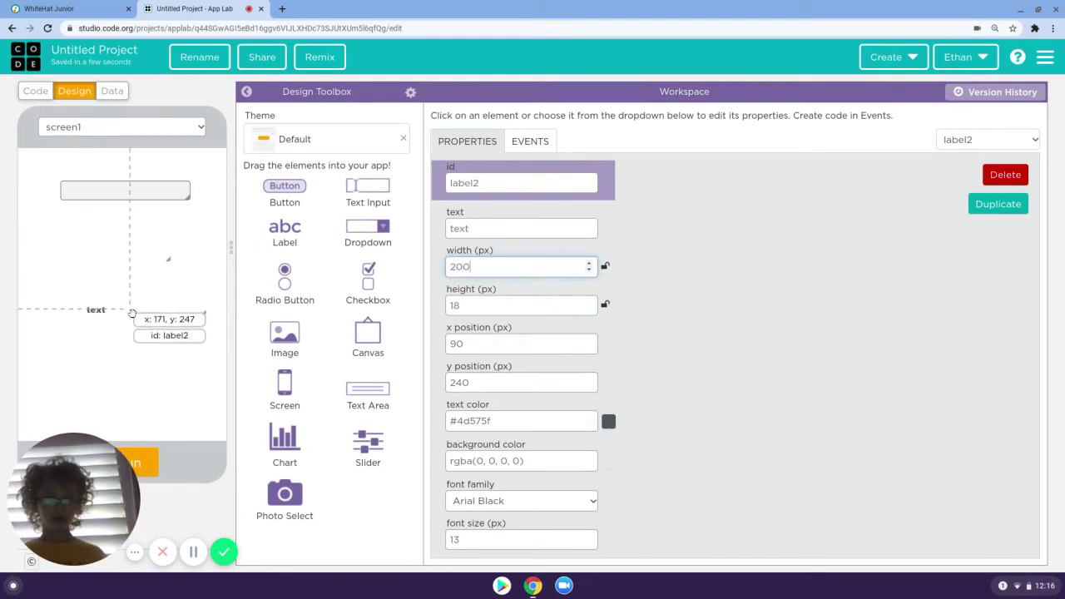
pyautogui.moveTo(129, 310); pyautogui.dragTo(93, 313)
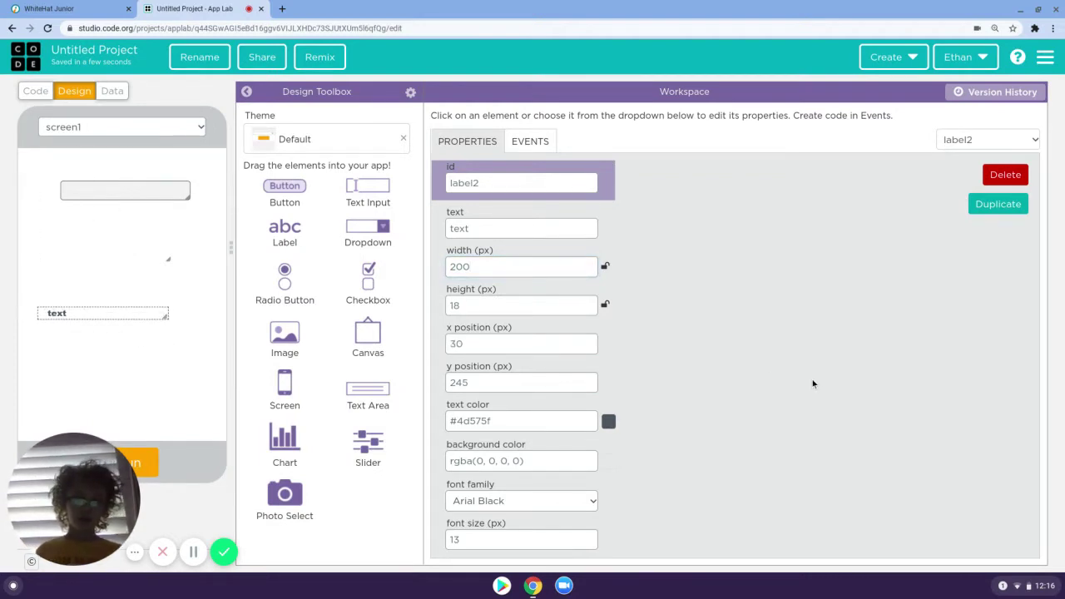
# Clear the placeholder text of the second, lower label.
pyautogui.click(528, 228)
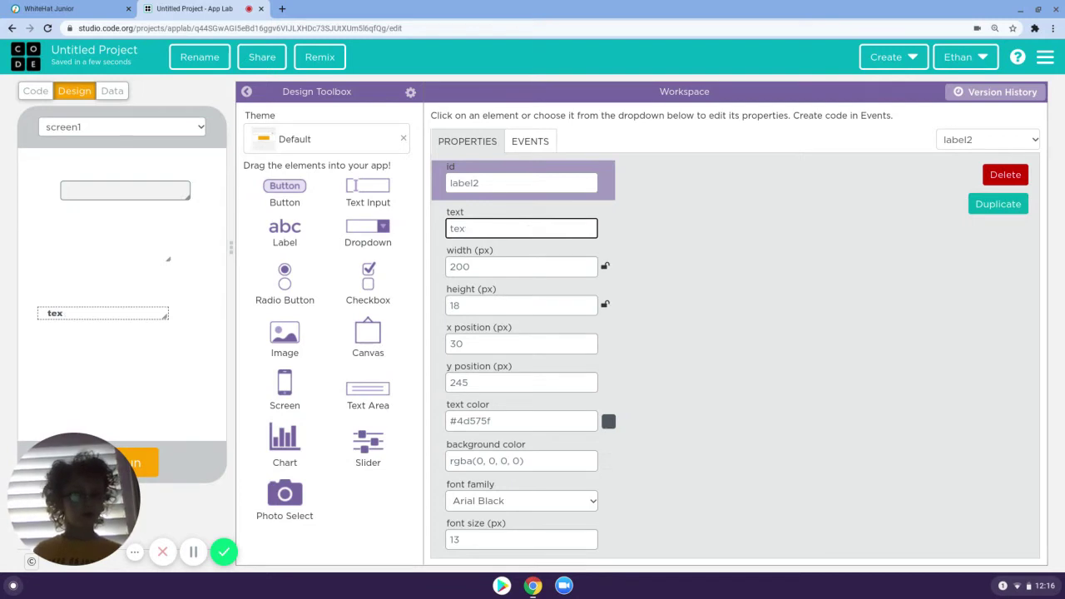
pyautogui.press('BackSpace')
pyautogui.press('BackSpace')
pyautogui.press('BackSpace')
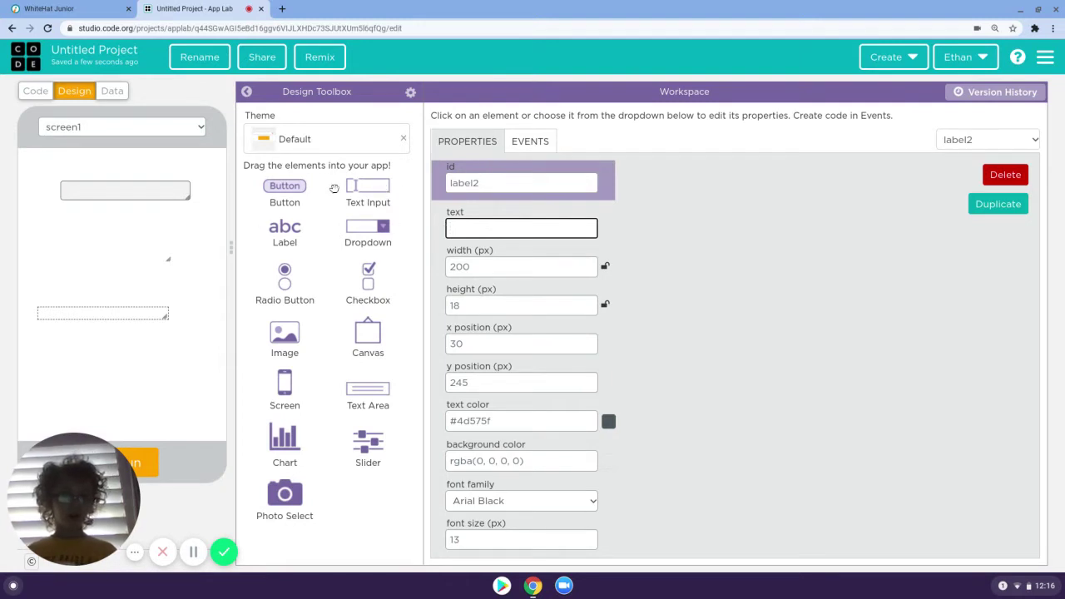
# Add a label just below the text input at x 140, y 120 px and set its text to "Area".
pyautogui.click(285, 226)
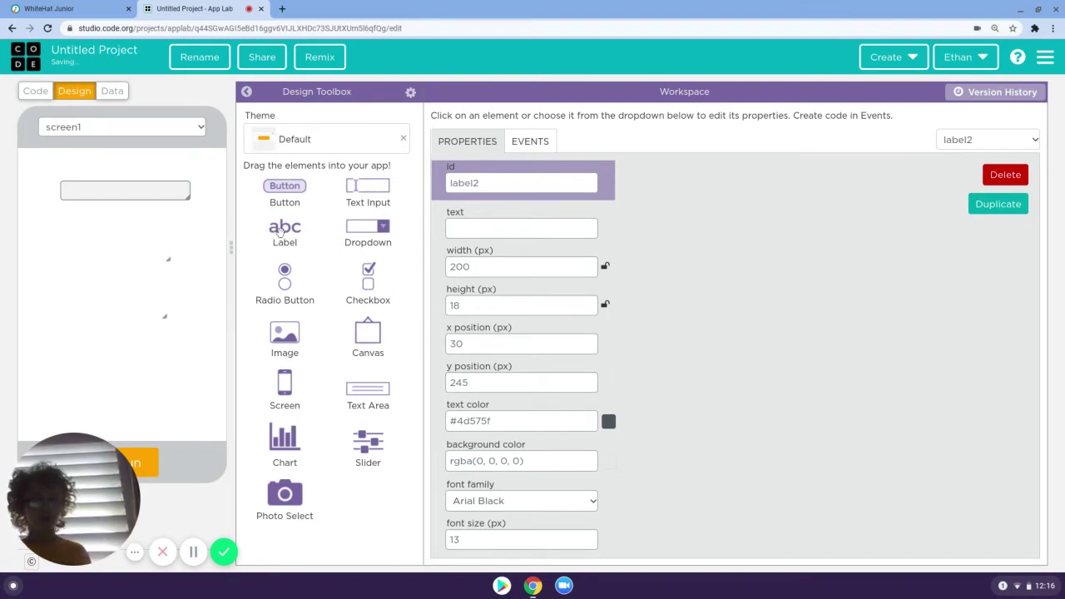
pyautogui.moveTo(280, 231); pyautogui.dragTo(123, 234)
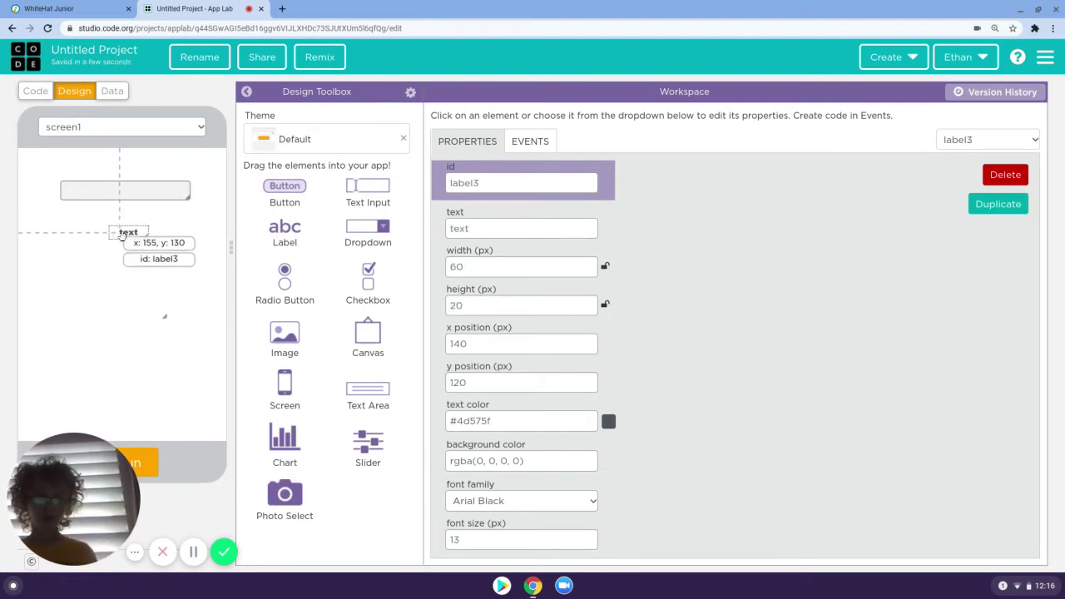
pyautogui.click(145, 274)
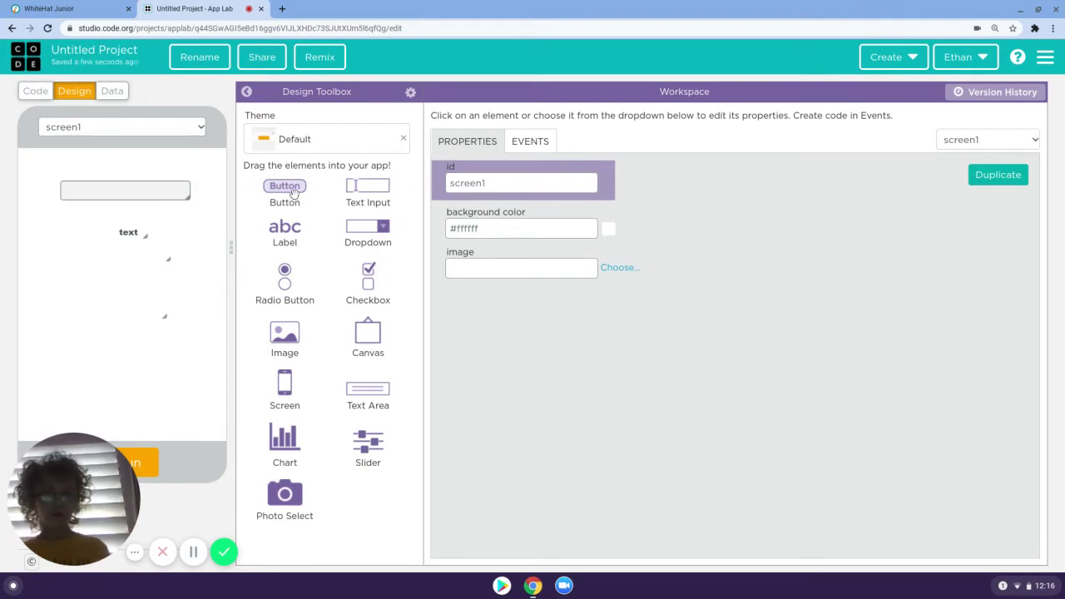
pyautogui.moveTo(84, 249); pyautogui.dragTo(127, 233)
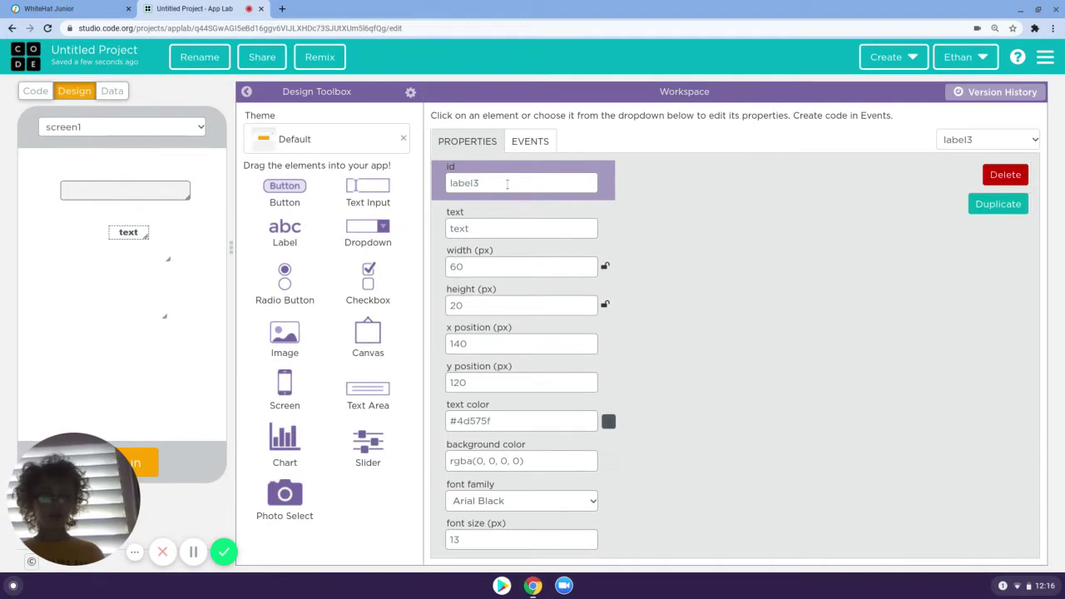
pyautogui.click(505, 230)
pyautogui.press('BackSpace')
pyautogui.press('BackSpace')
pyautogui.press('BackSpace')
pyautogui.press('BackSpace')
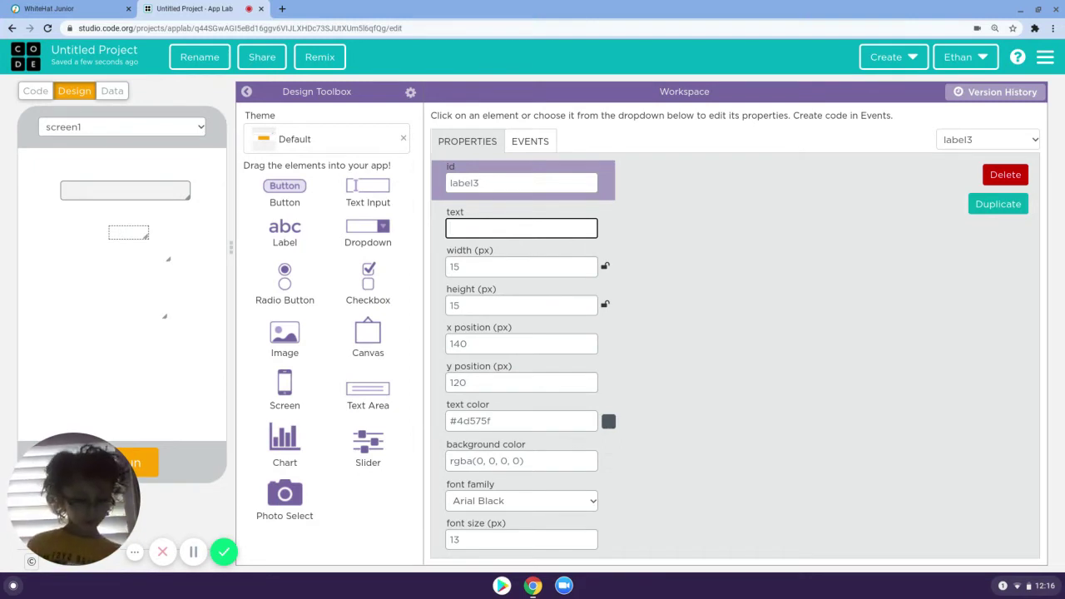
pyautogui.write('Area')
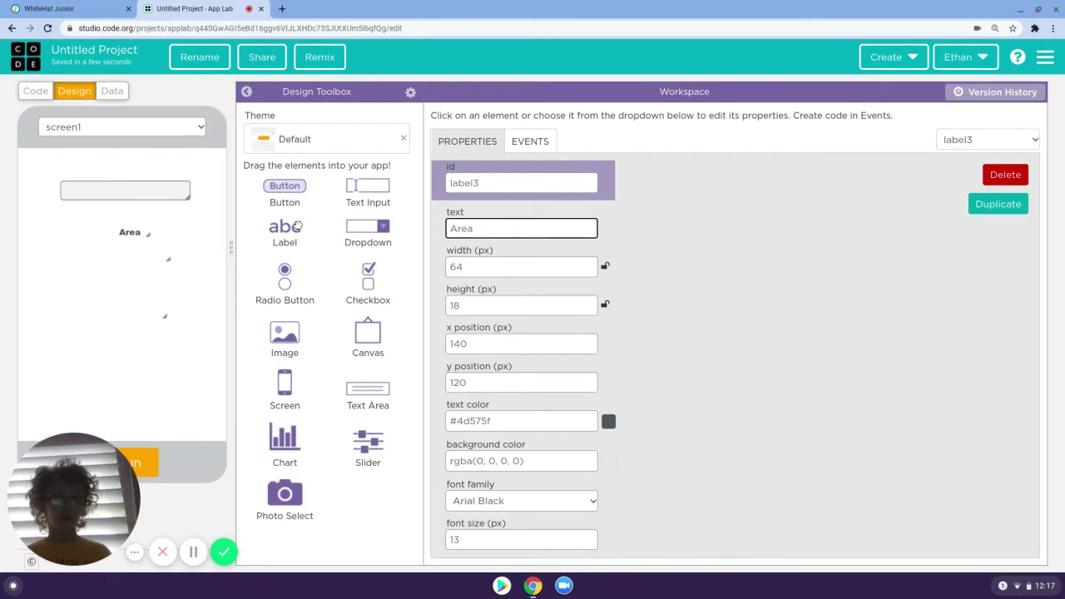
# Add a label between the two blank labels at x 135, y 200 px and set its text to "Perimeter".
pyautogui.moveTo(294, 227); pyautogui.dragTo(125, 285)
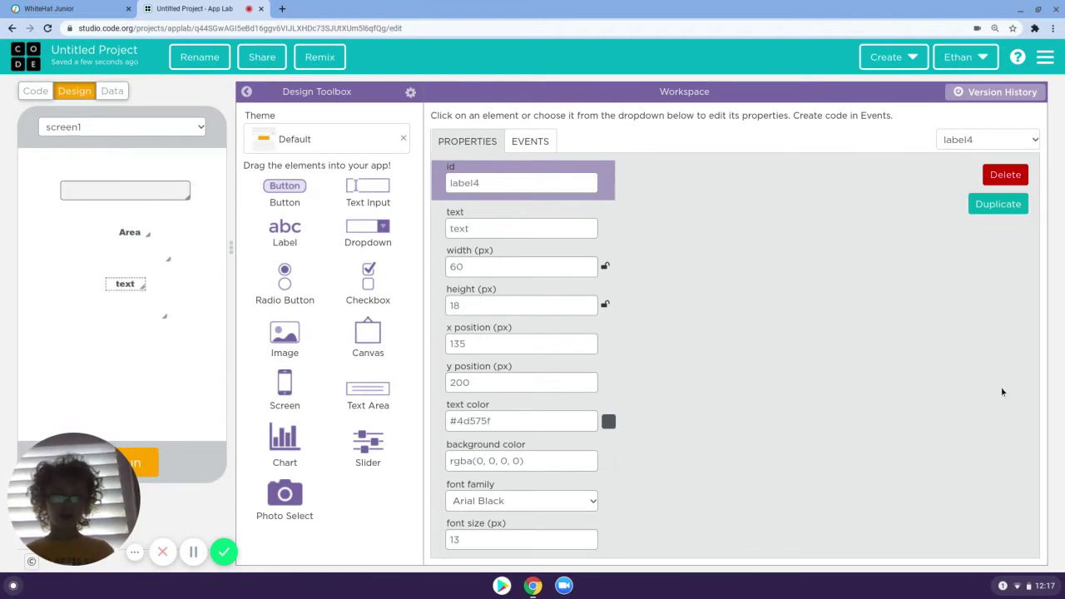
pyautogui.click(520, 228)
pyautogui.press('BackSpace')
pyautogui.press('BackSpace')
pyautogui.press('BackSpace')
pyautogui.press('BackSpace')
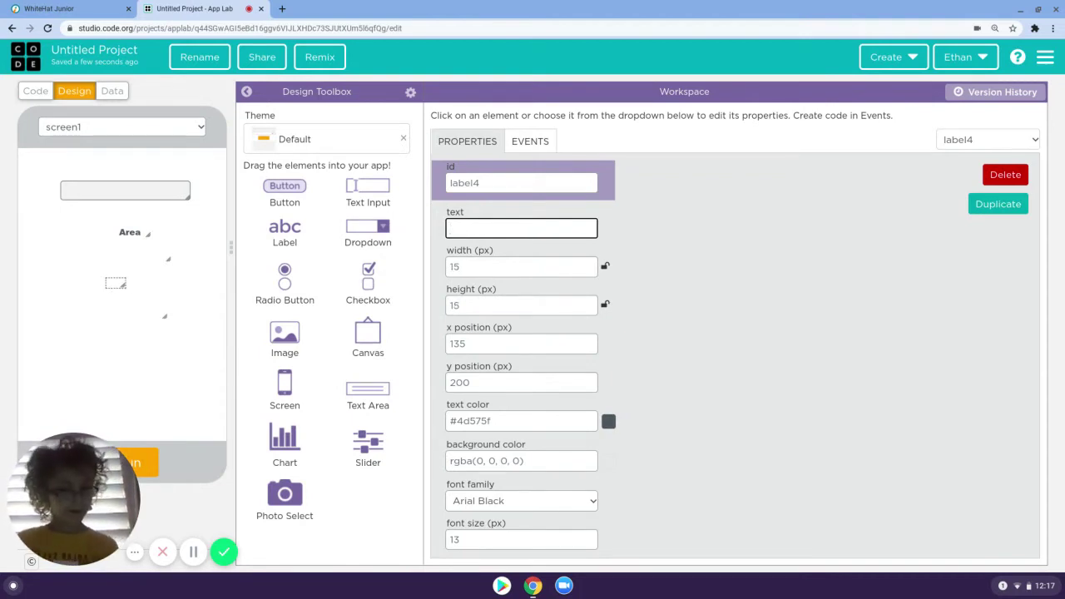
pyautogui.write('Pe')
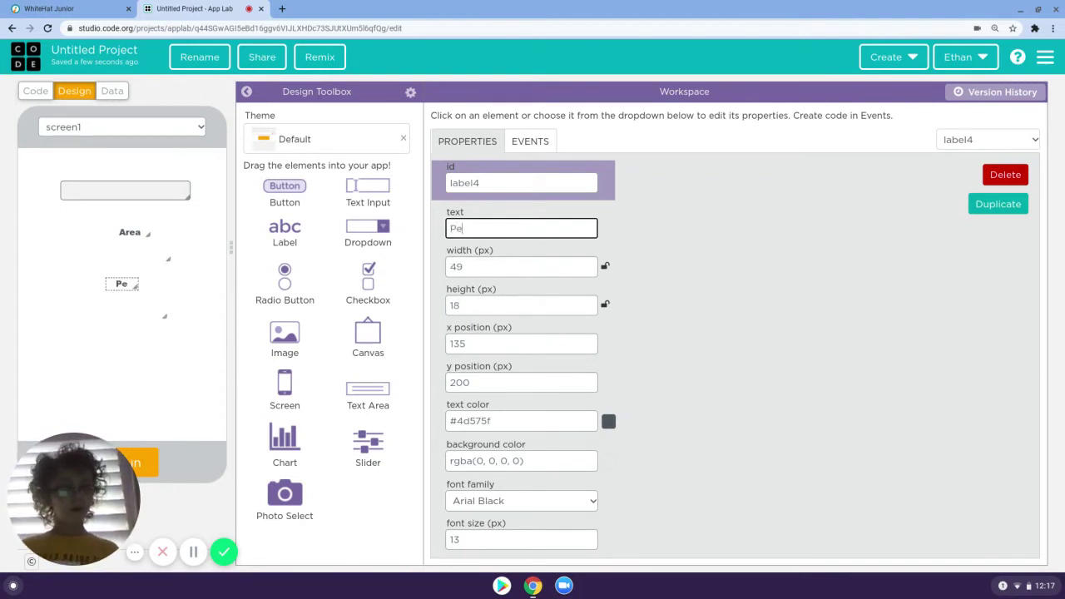
pyautogui.write('rime')
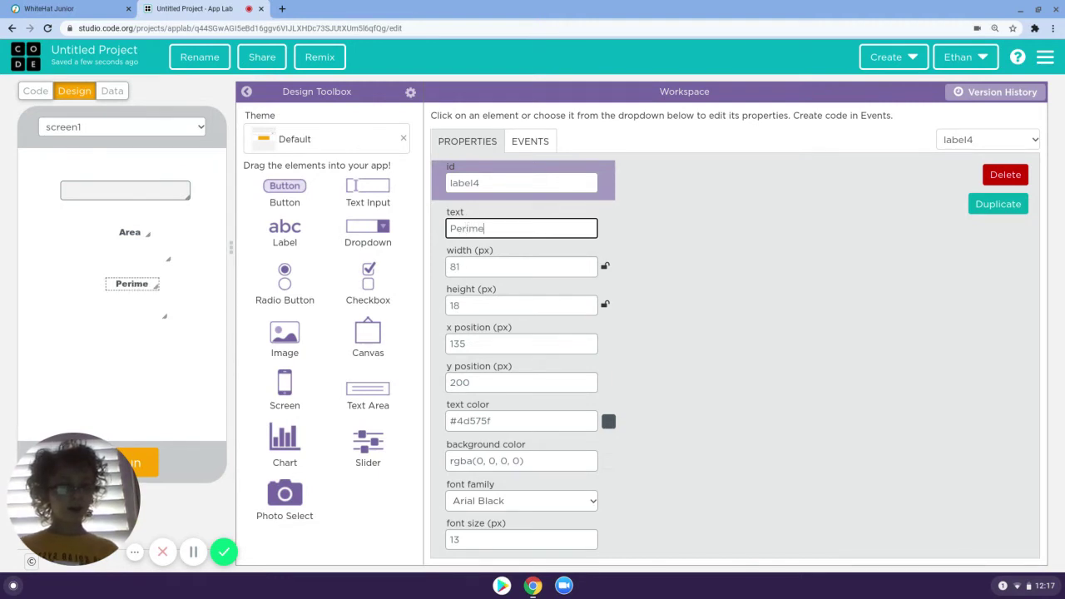
pyautogui.write('ter')
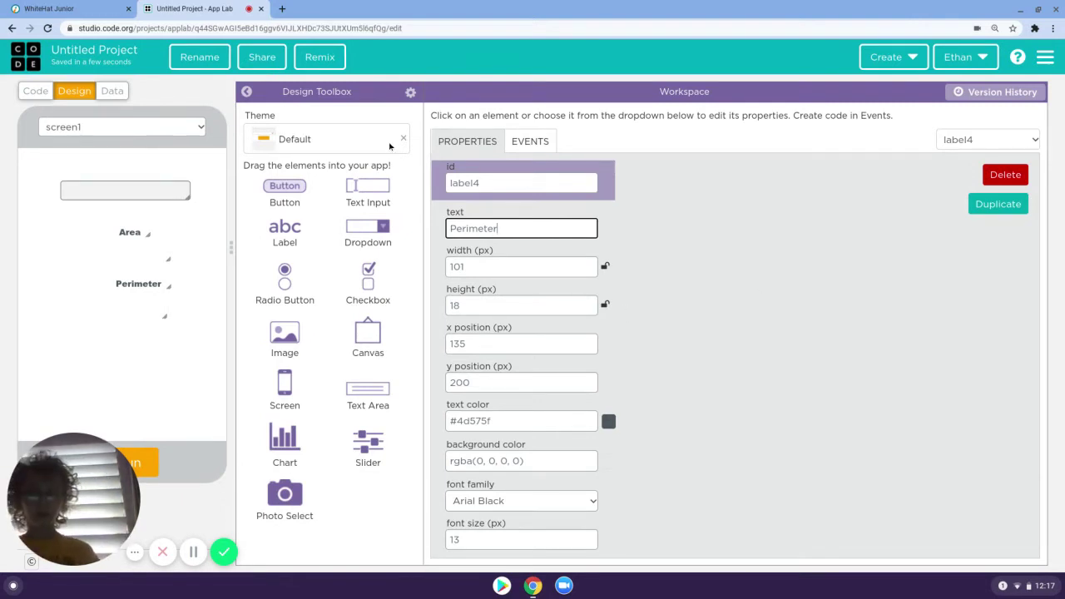
# Add an onEvent block to the empty code workspace and open the list of choices for its id.
pyautogui.click(41, 90)
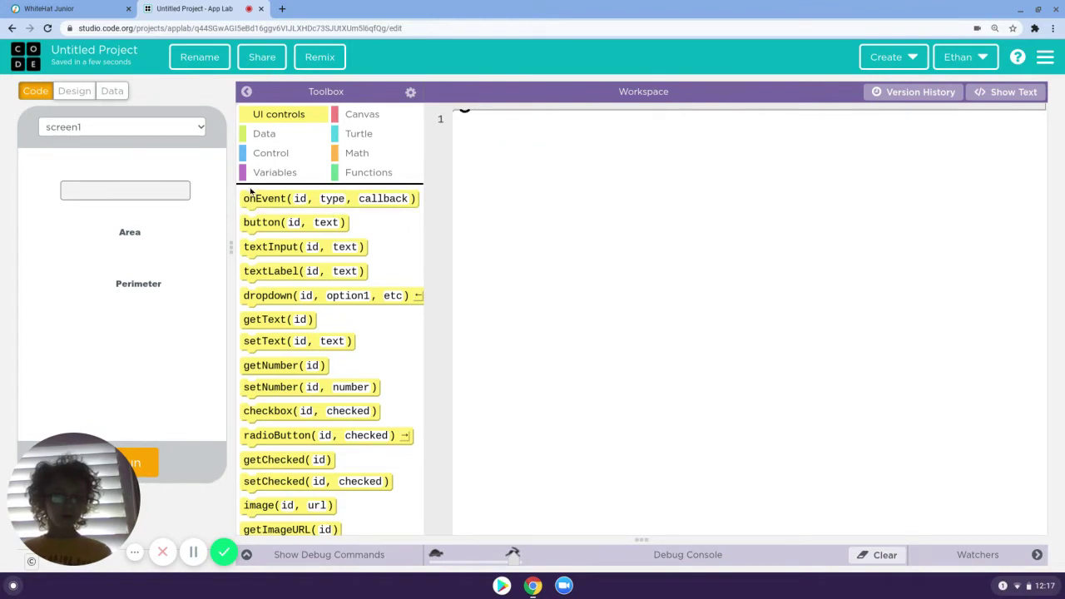
pyautogui.moveTo(256, 199); pyautogui.dragTo(468, 123)
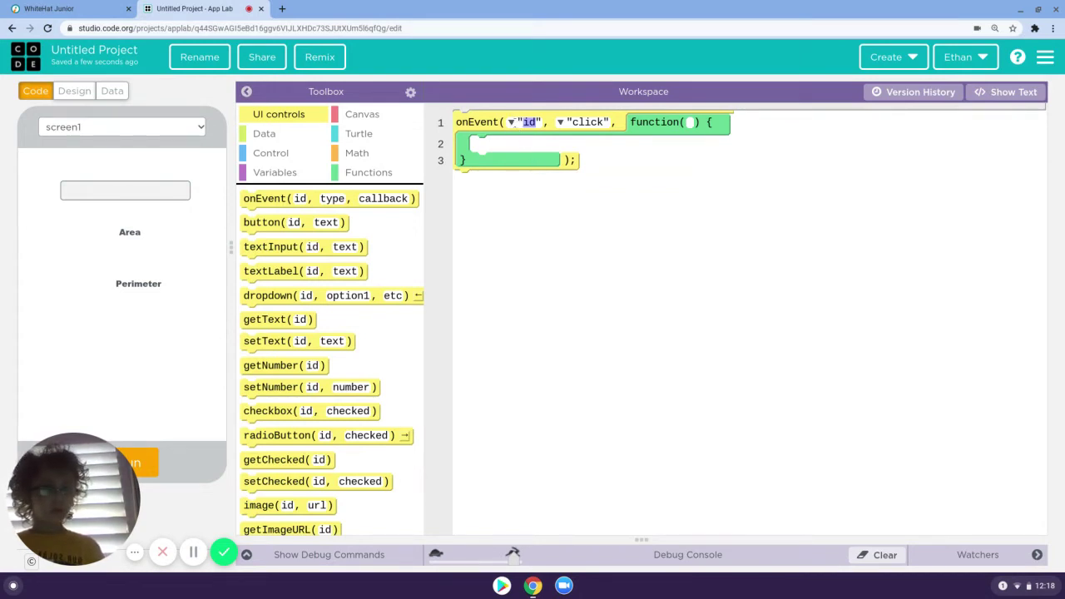
pyautogui.click(510, 122)
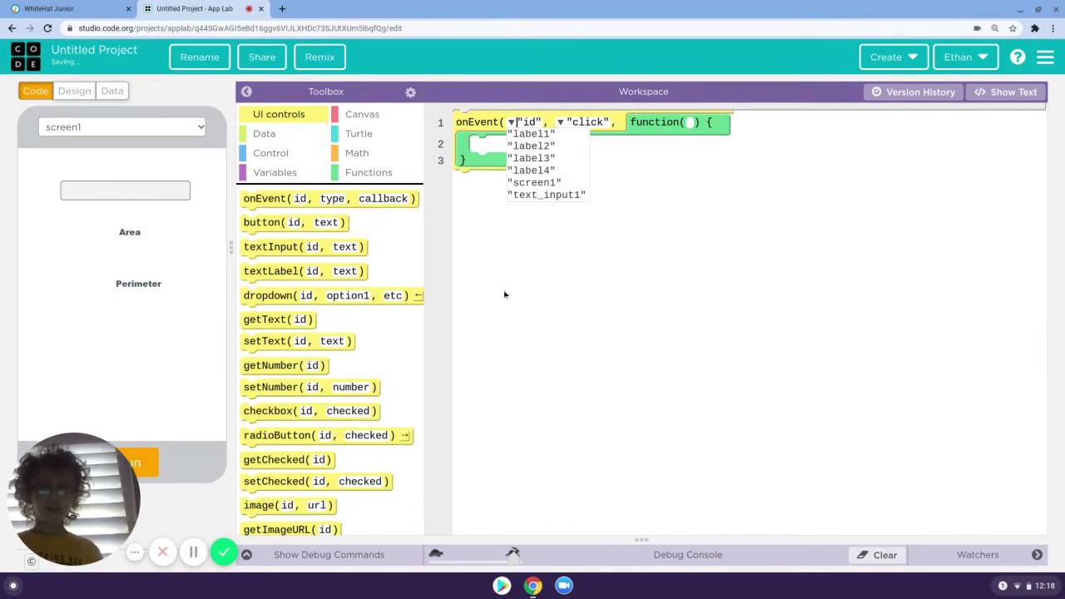
# Add a label above the text input at x 65, y 5 px and set its text to "Type in the length of a side of a square.".
pyautogui.click(73, 91)
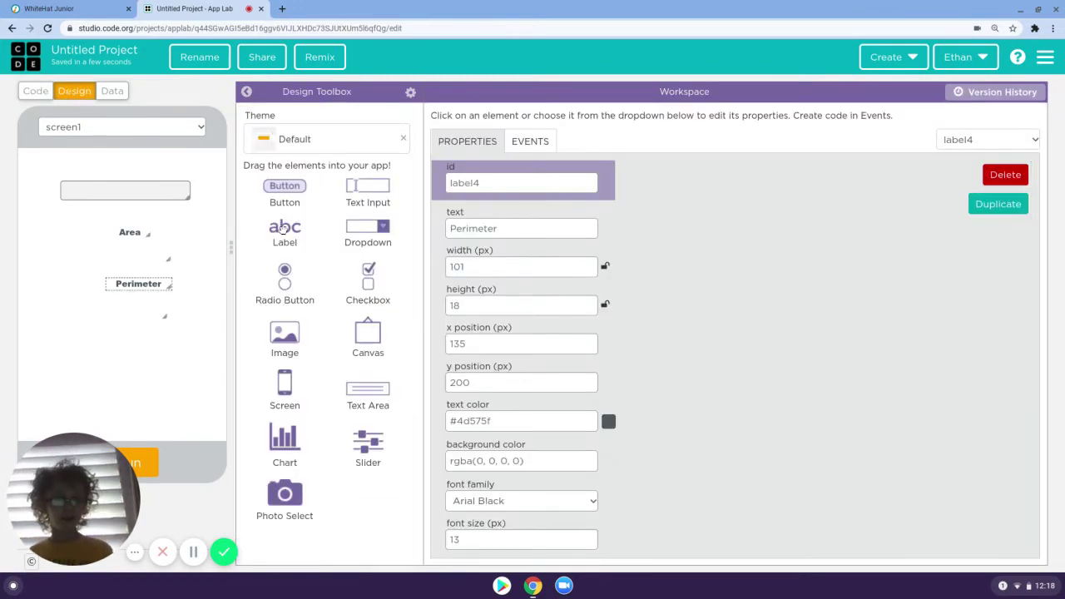
pyautogui.moveTo(283, 230); pyautogui.dragTo(122, 166)
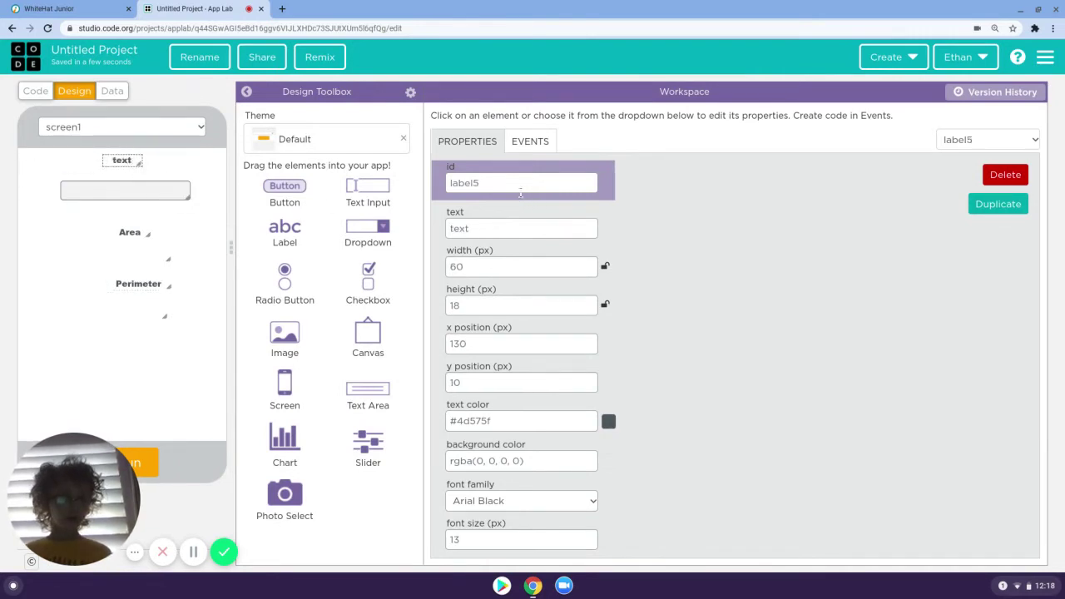
pyautogui.click(487, 229)
pyautogui.press('BackSpace')
pyautogui.press('BackSpace')
pyautogui.press('BackSpace')
pyautogui.press('BackSpace')
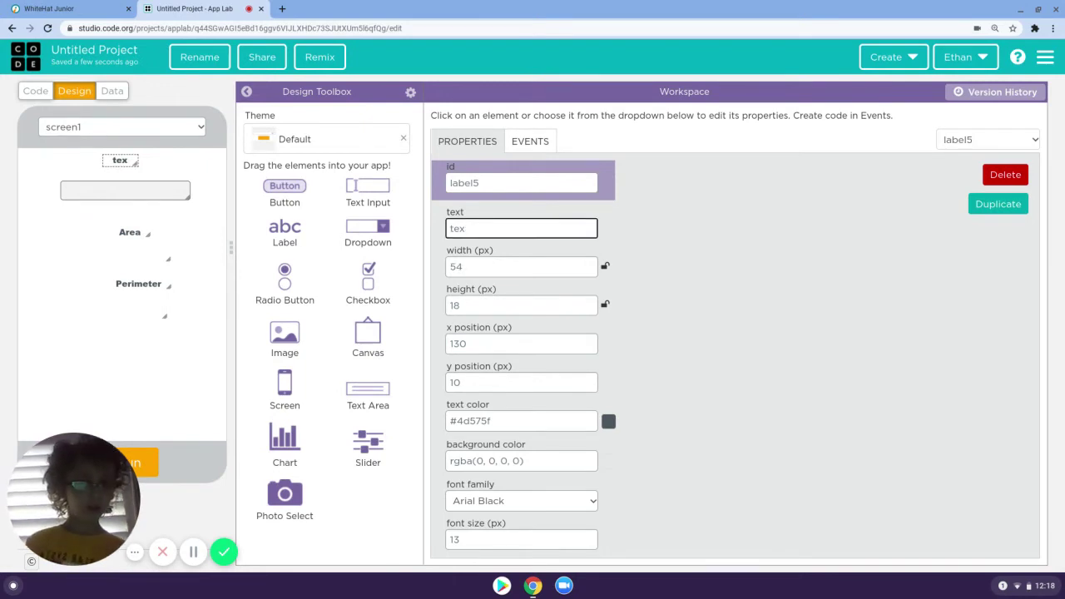
pyautogui.write('Ty')
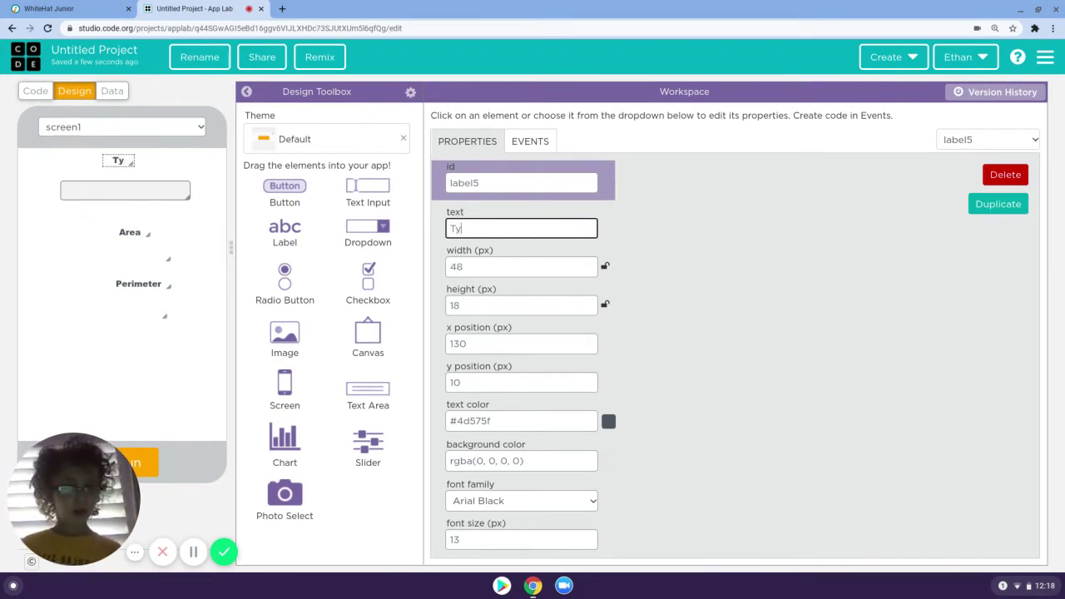
pyautogui.write('pe in th')
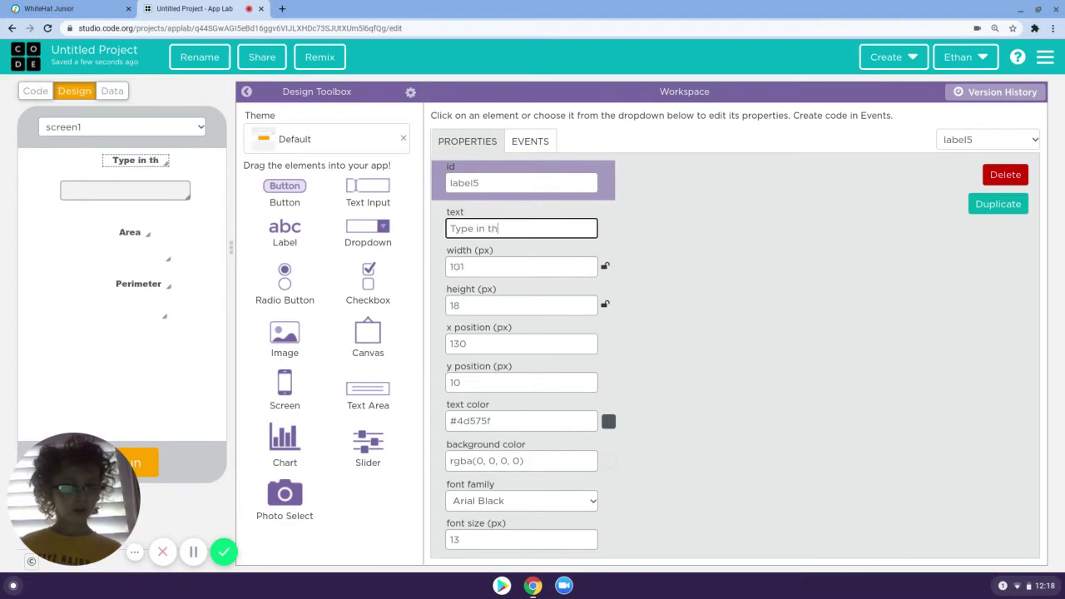
pyautogui.write('e len')
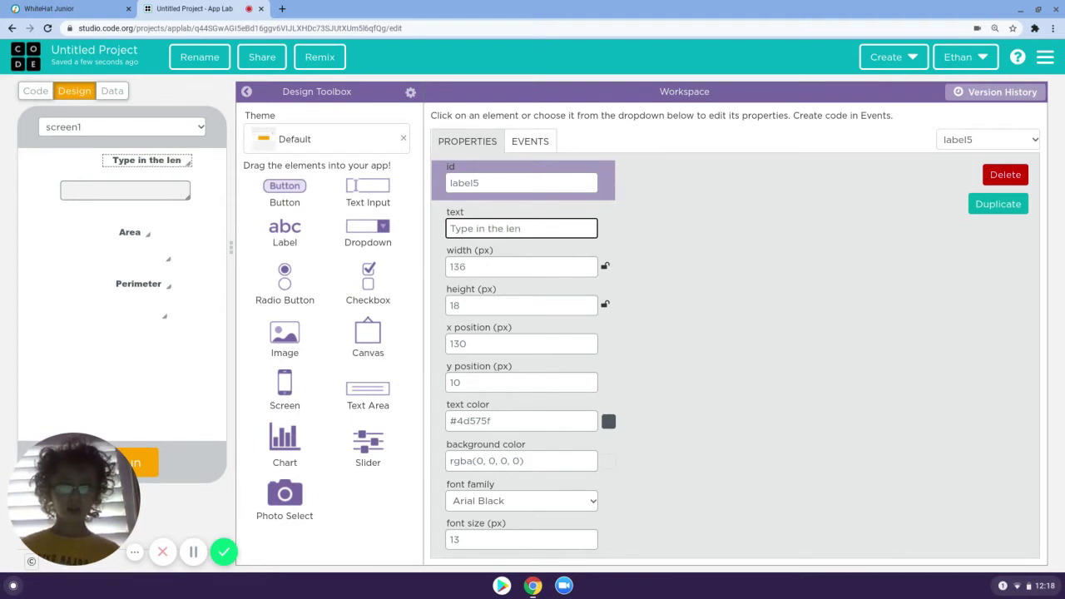
pyautogui.write('gth of')
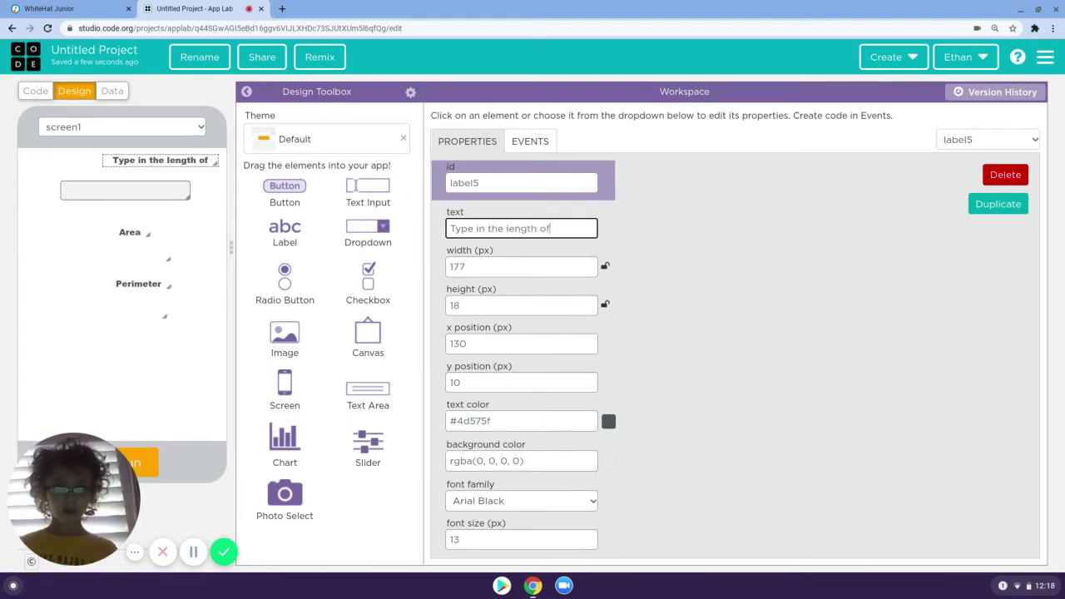
pyautogui.write(' a sid')
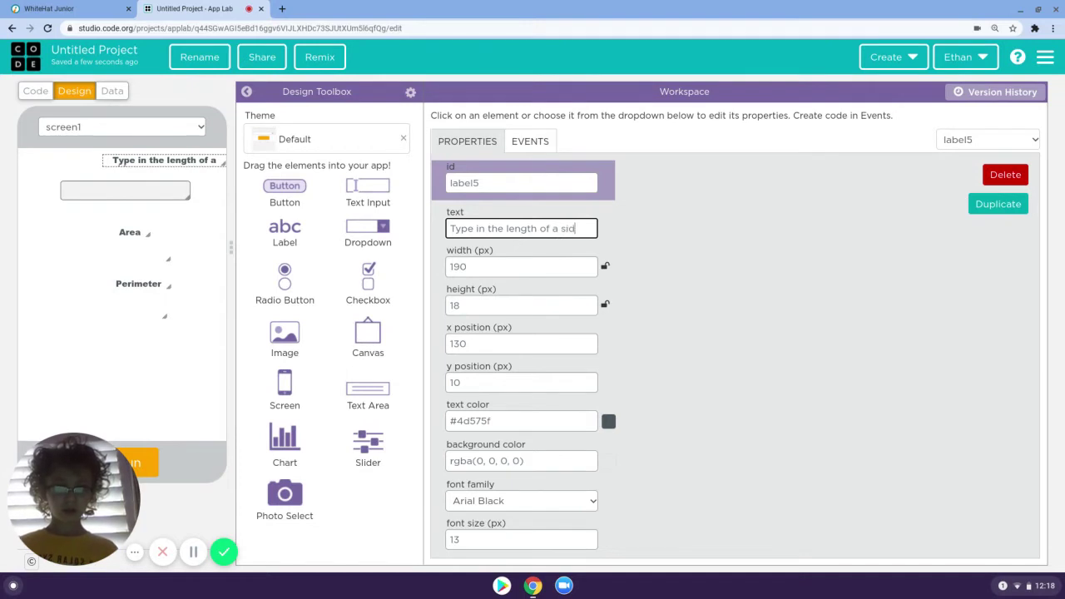
pyautogui.write('e of a s')
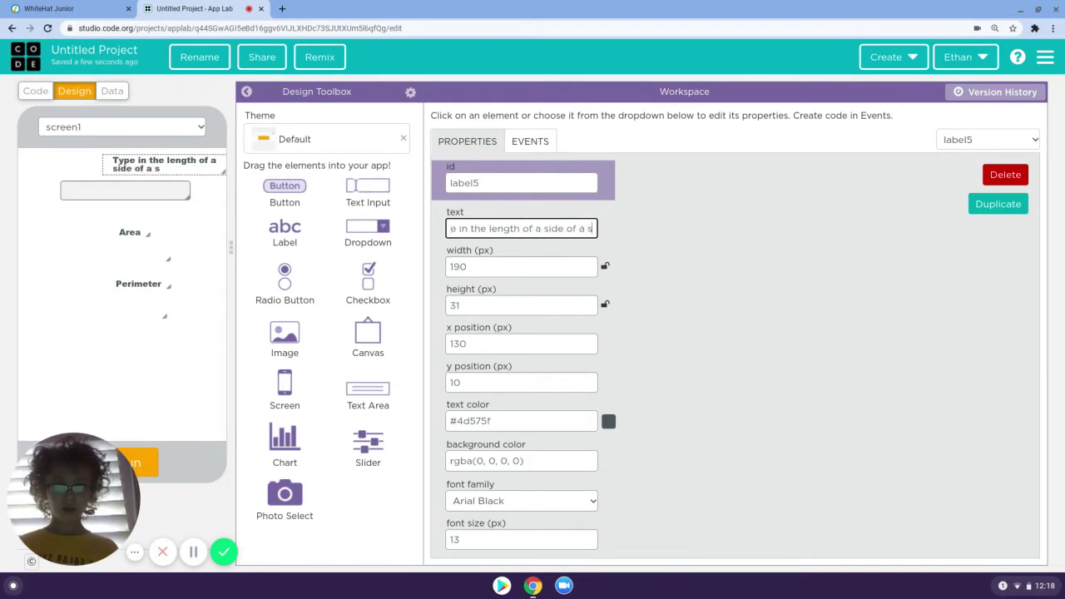
pyautogui.write('qu')
pyautogui.press('BackSpace')
pyautogui.press('BackSpace')
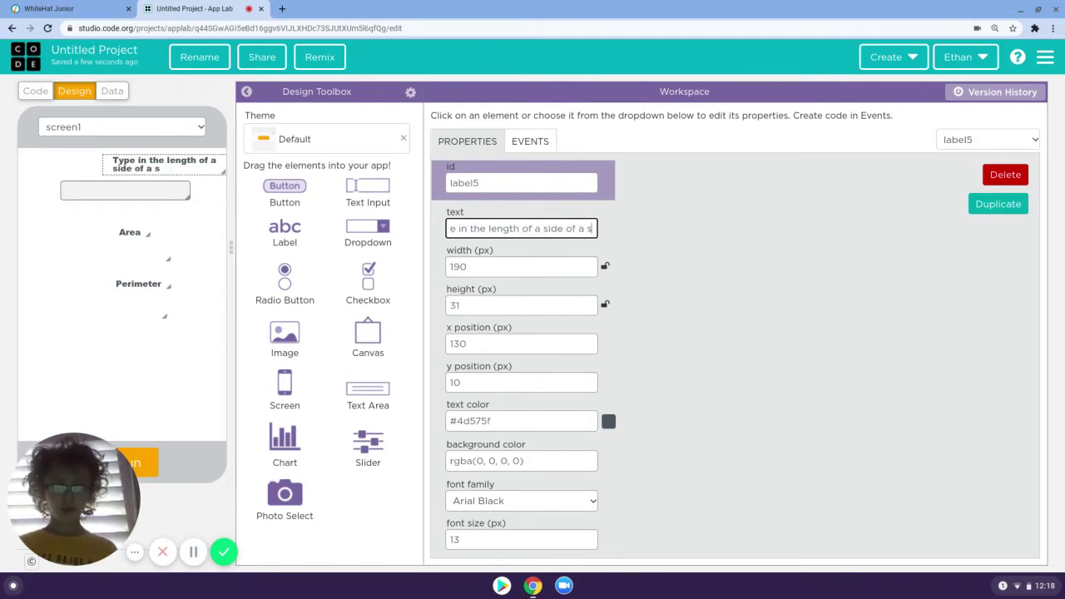
pyautogui.write('quare')
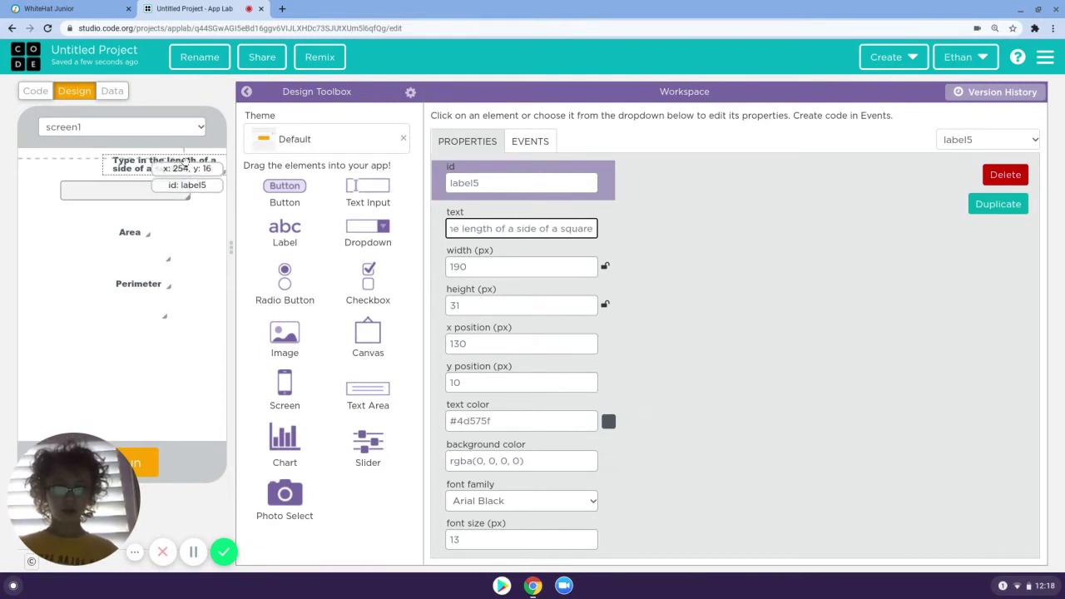
pyautogui.write('.')
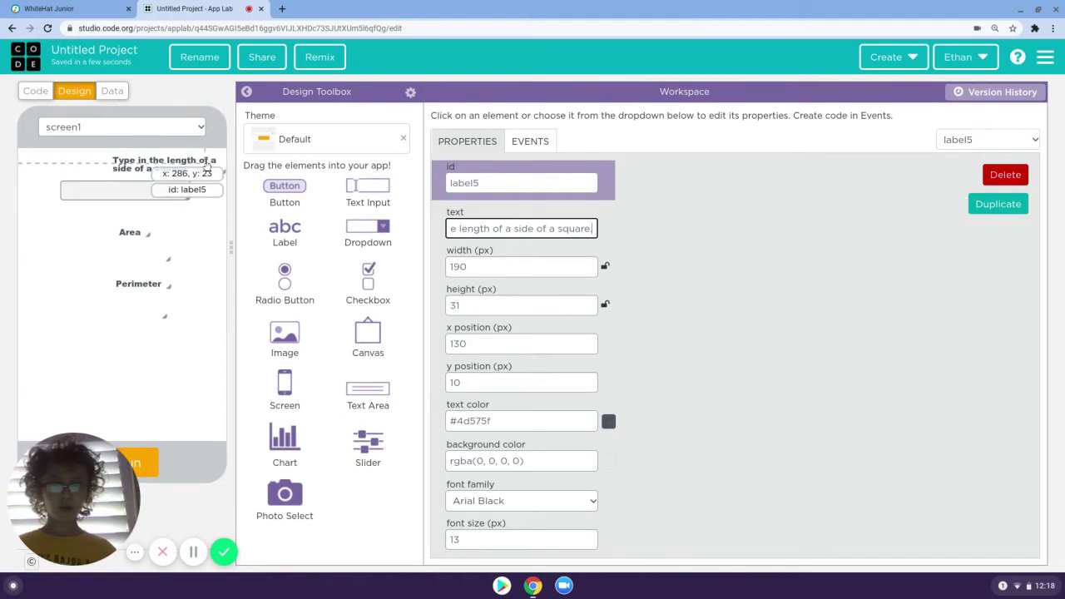
pyautogui.moveTo(214, 172); pyautogui.dragTo(165, 163)
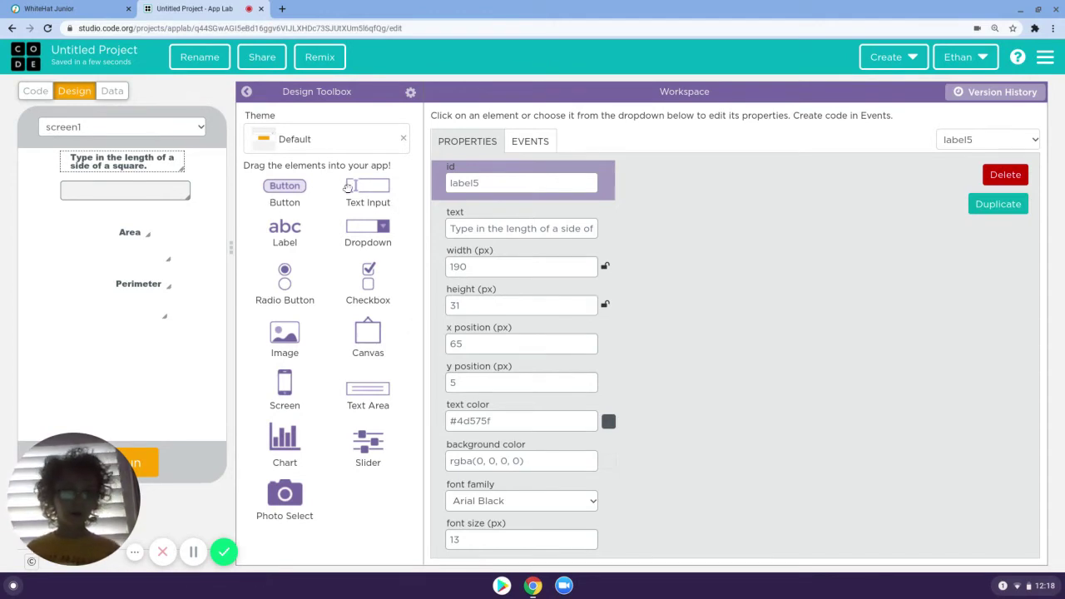
# Add a button below the labels at x 120, y 320 px with the text "Click Button to calculate area and perimeter.".
pyautogui.moveTo(284, 187); pyautogui.dragTo(129, 367)
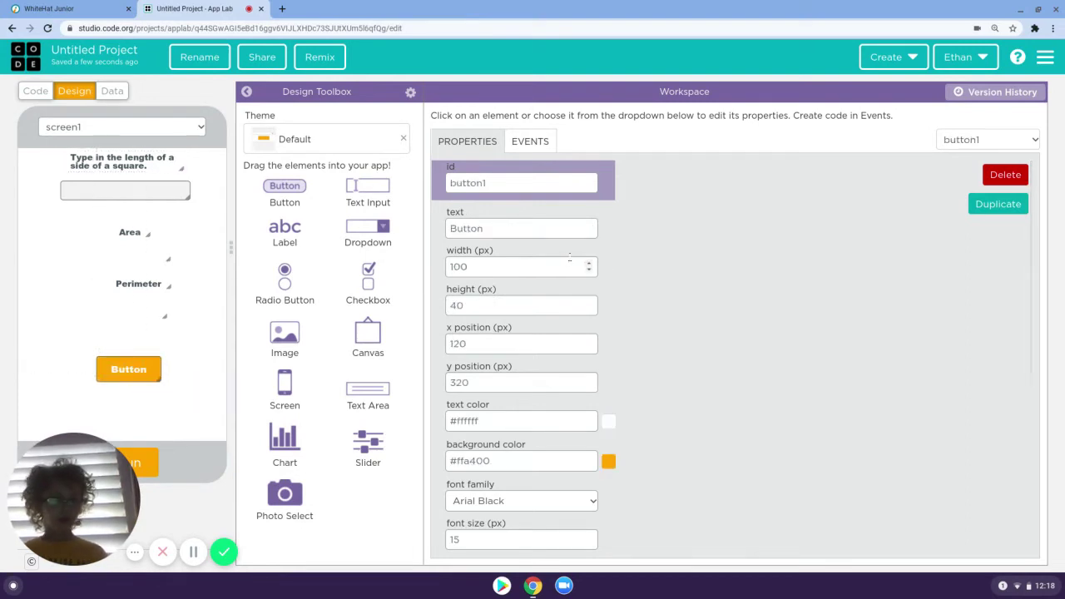
pyautogui.click(512, 228)
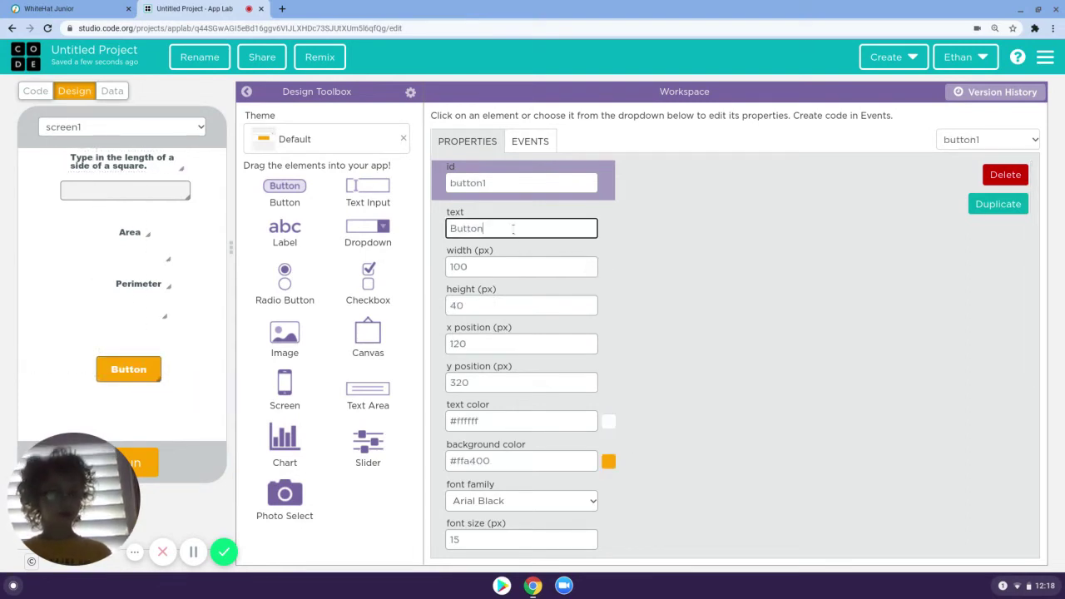
pyautogui.press('BackSpace')
pyautogui.press('BackSpace')
pyautogui.press('BackSpace')
pyautogui.press('BackSpace')
pyautogui.press('BackSpace')
pyautogui.press('BackSpace')
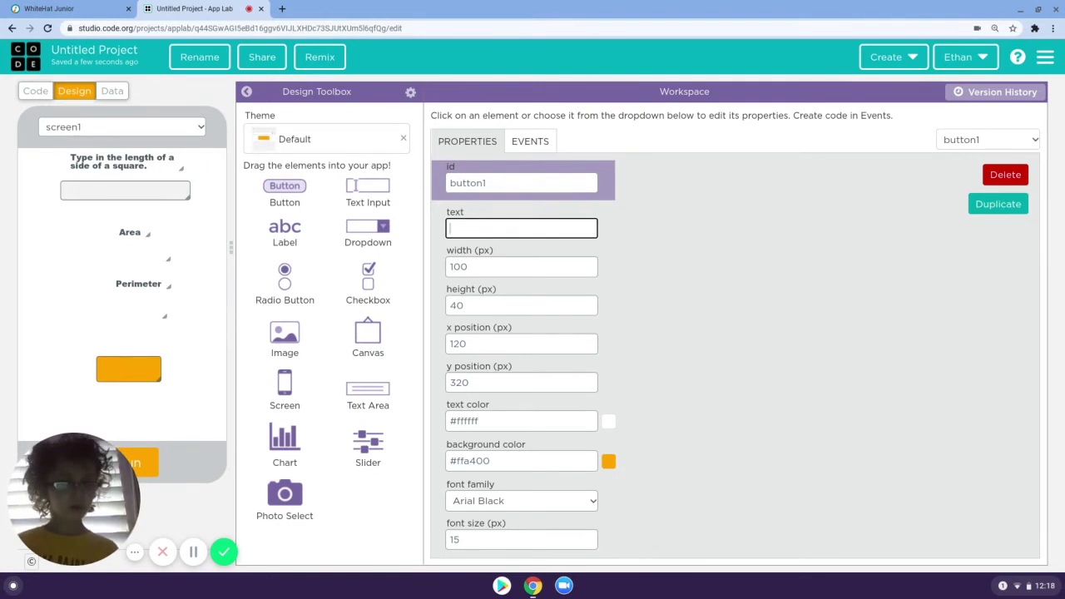
pyautogui.write('Click')
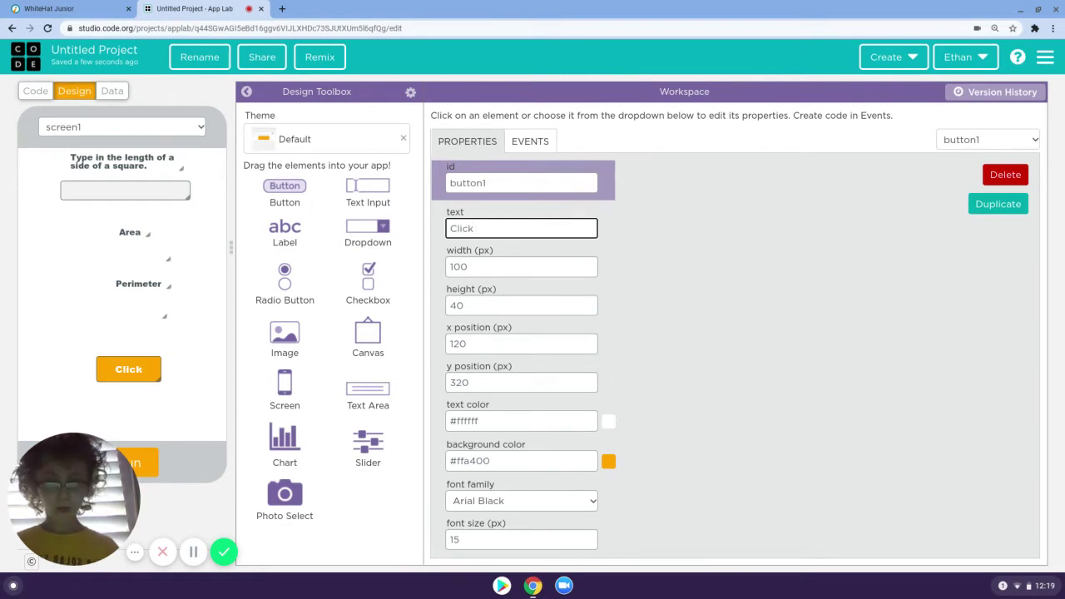
pyautogui.write(' Button ')
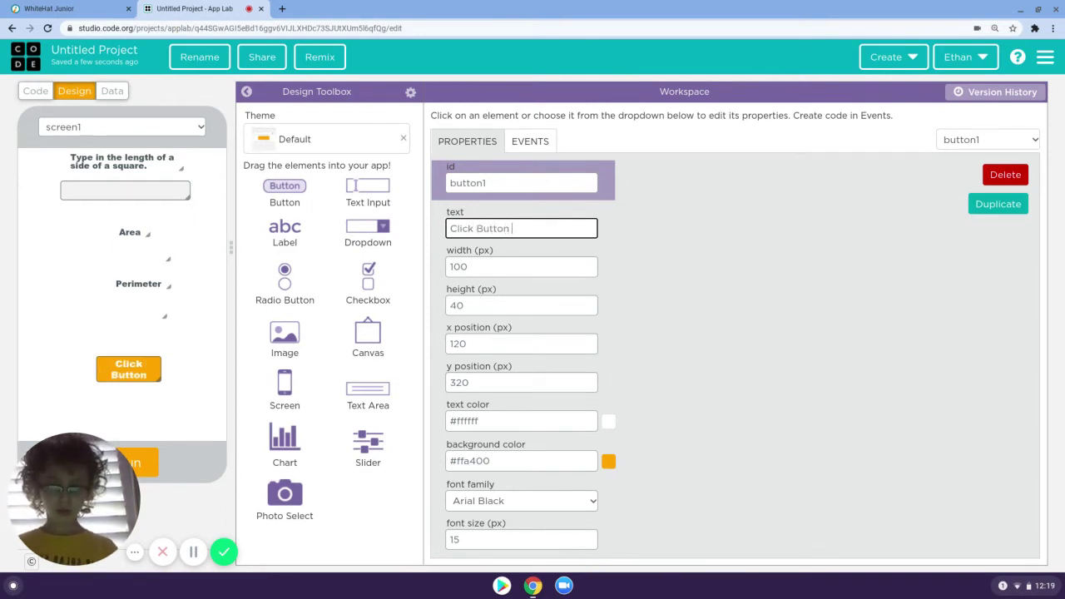
pyautogui.write('to cal')
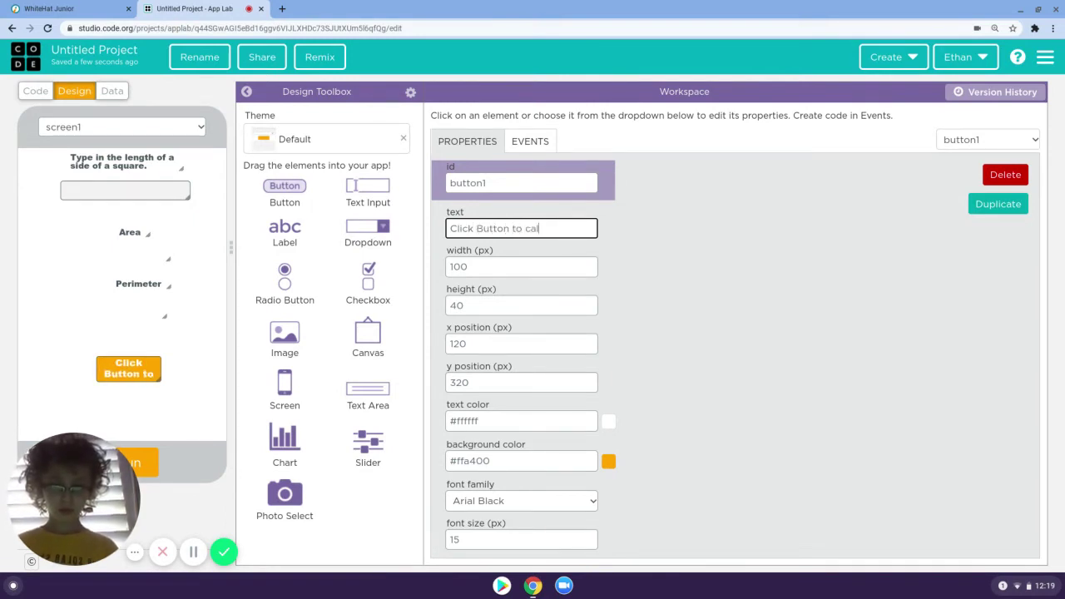
pyautogui.write('culate a')
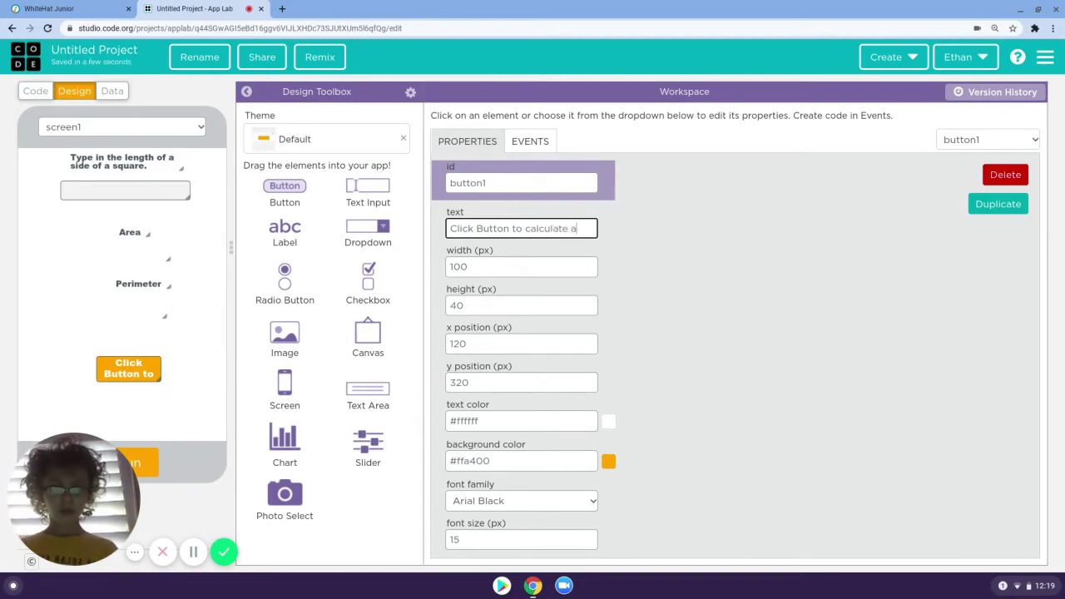
pyautogui.write('rea')
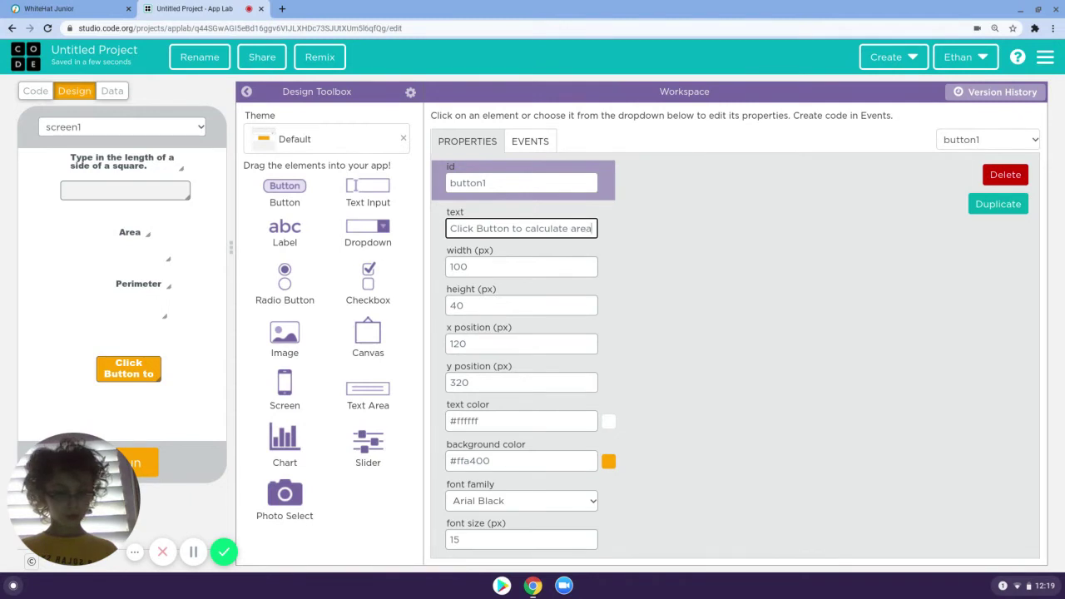
pyautogui.write(' and p')
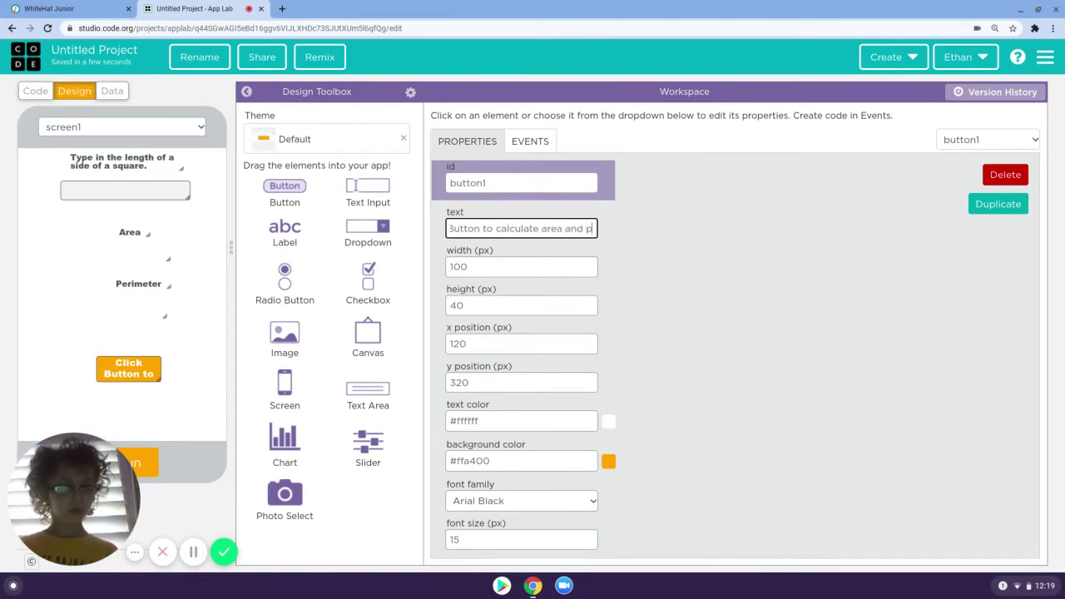
pyautogui.write('erime')
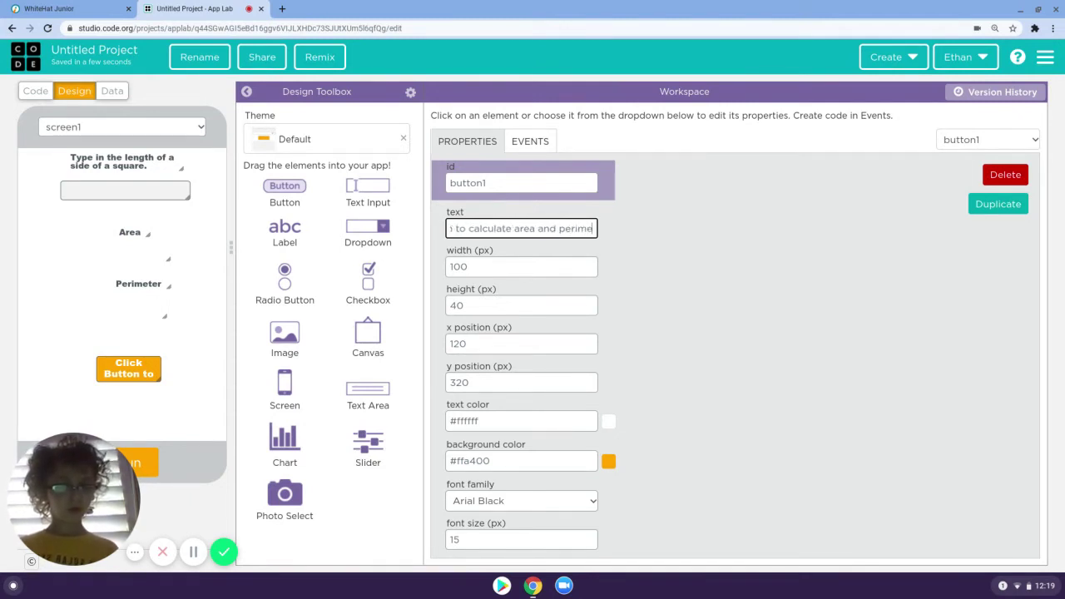
pyautogui.write('ter.')
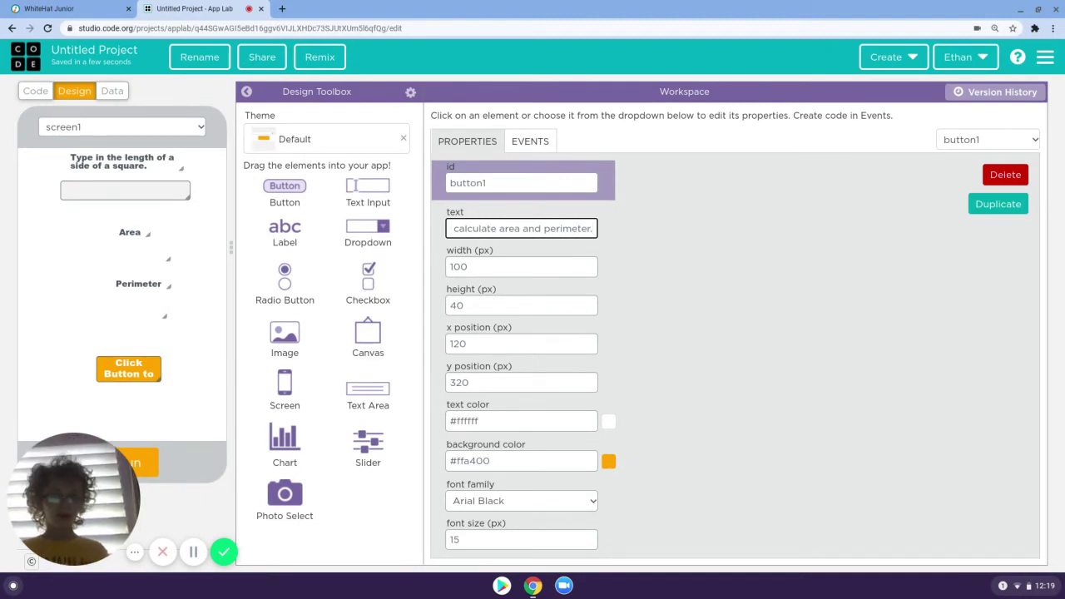
# Move the calculate button to x 75, y 315 px and set its width to 200 px.
pyautogui.click(491, 267)
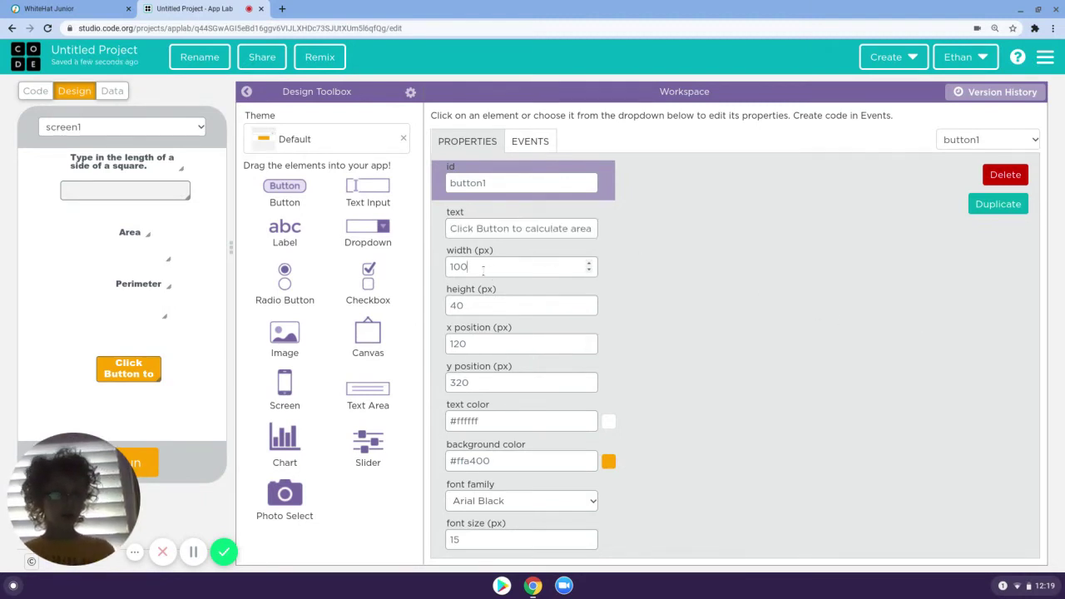
pyautogui.press('BackSpace')
pyautogui.press('BackSpace')
pyautogui.press('BackSpace')
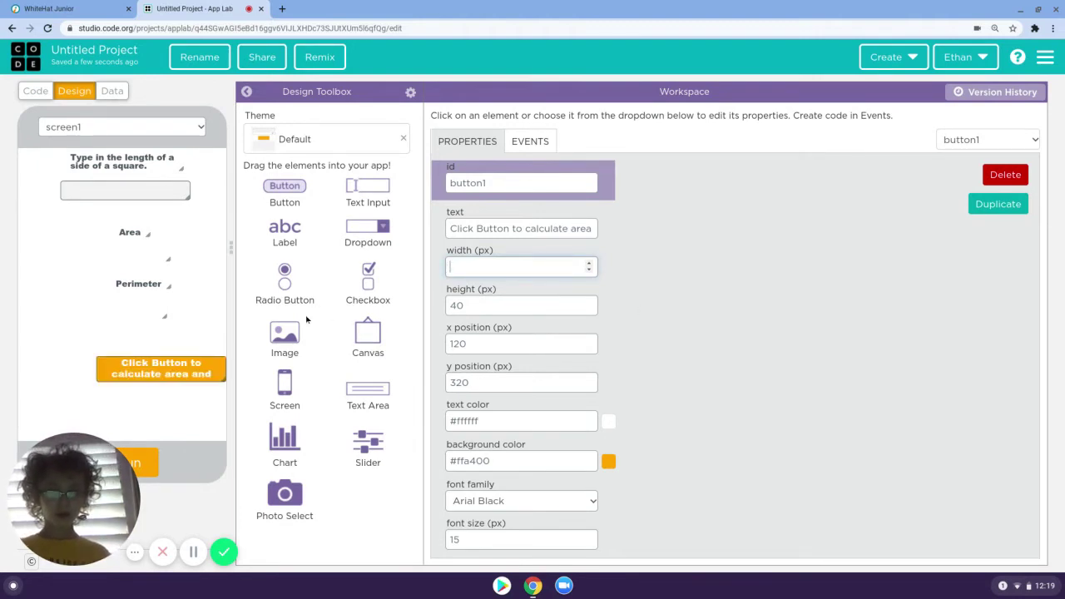
pyautogui.moveTo(179, 368); pyautogui.dragTo(149, 362)
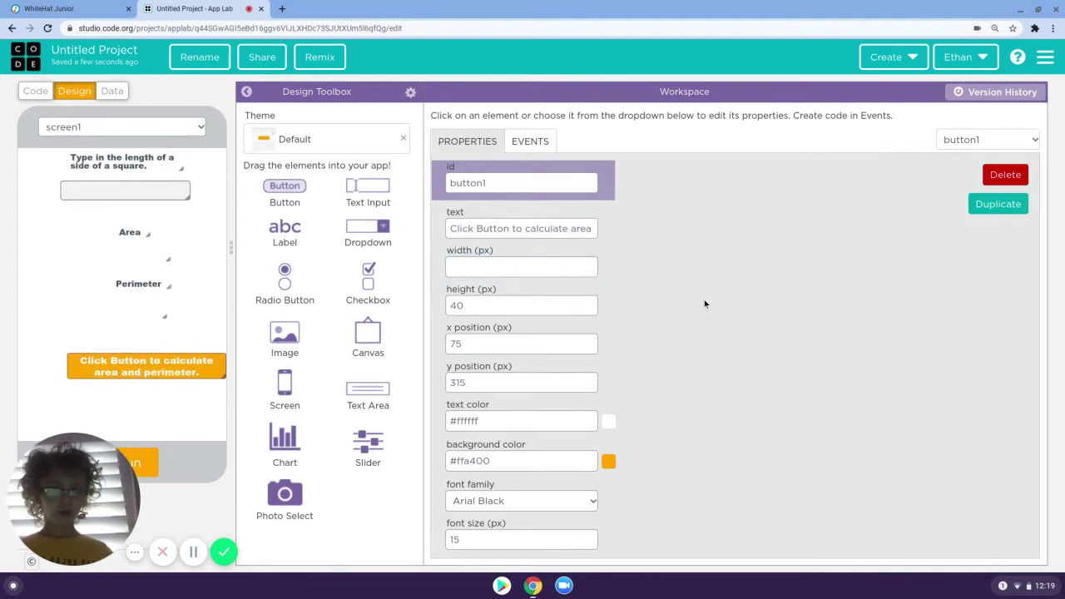
pyautogui.click(522, 267)
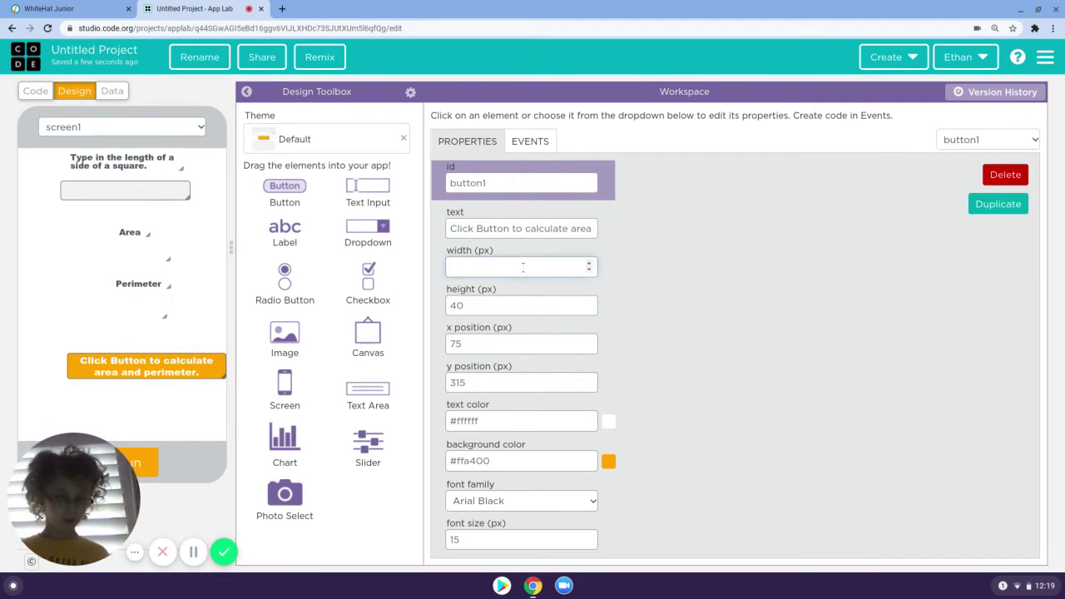
pyautogui.write('200')
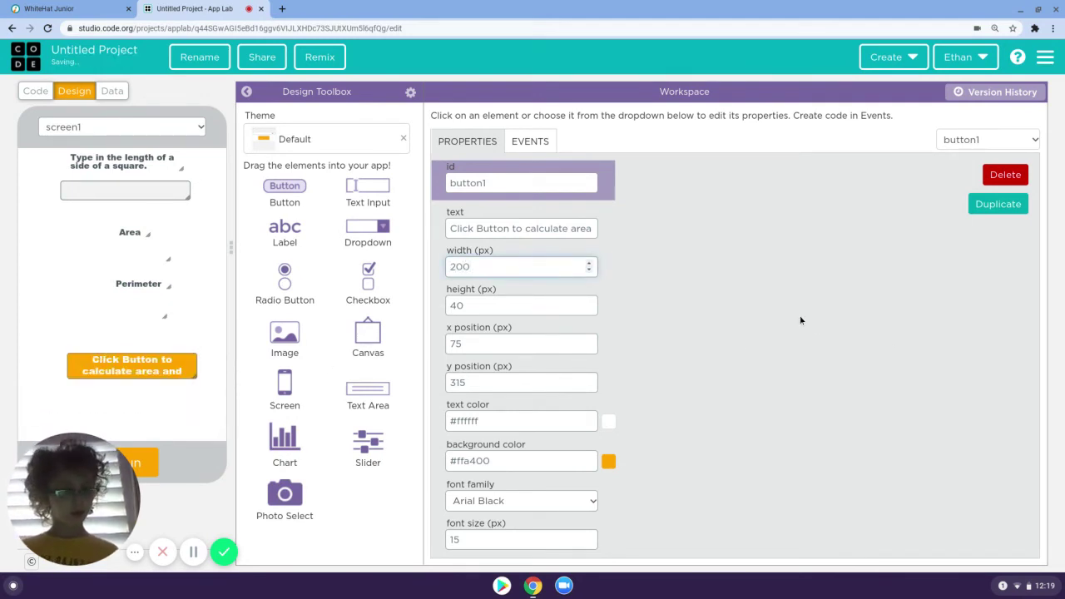
# Set the calculate button's width to 300 px and move it to x 10, y 310 px.
pyautogui.press('BackSpace')
pyautogui.press('BackSpace')
pyautogui.press('BackSpace')
pyautogui.write('3000')
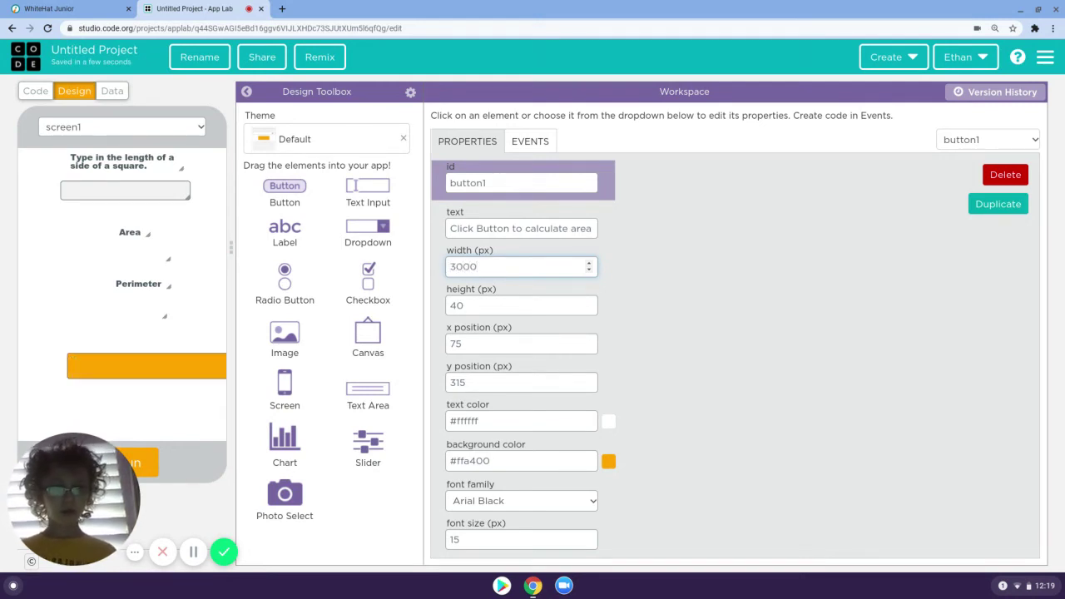
pyautogui.press('BackSpace')
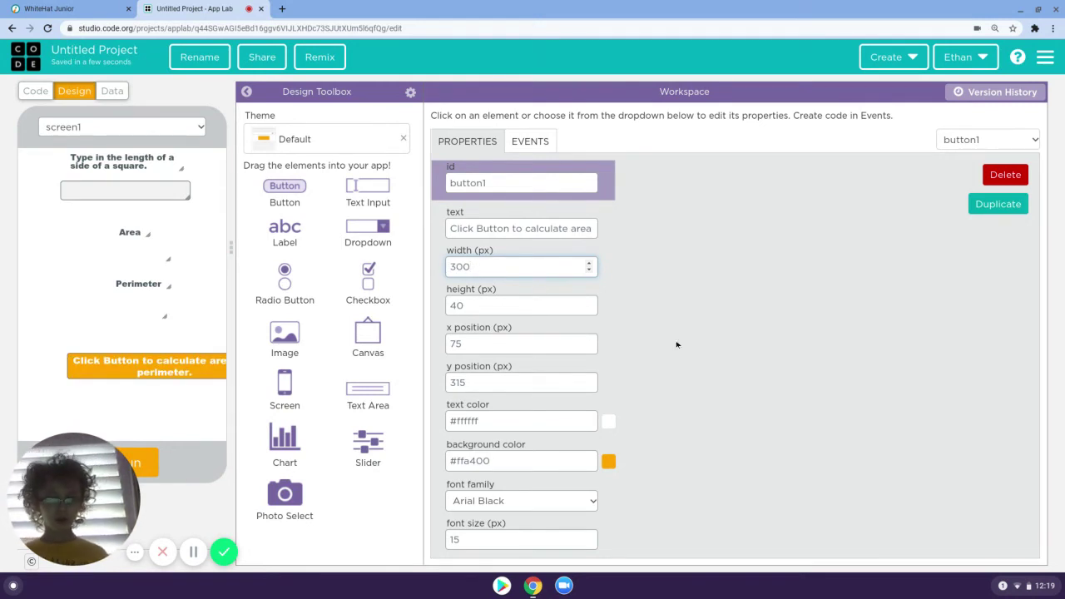
pyautogui.moveTo(200, 368); pyautogui.dragTo(168, 367)
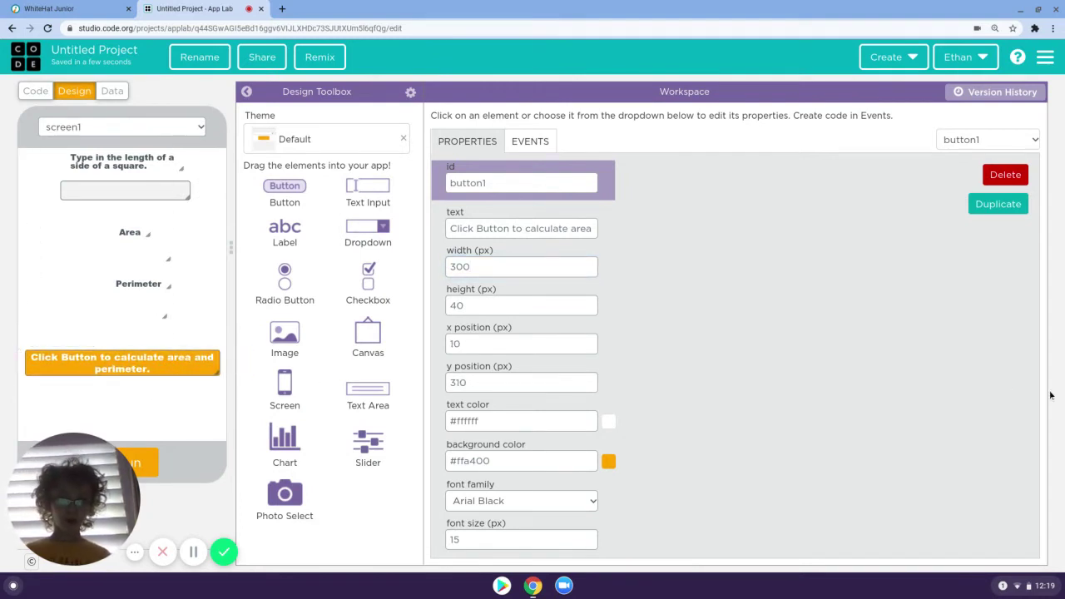
# Return to the program code and set the onEvent block's id to "button1".
pyautogui.click(35, 91)
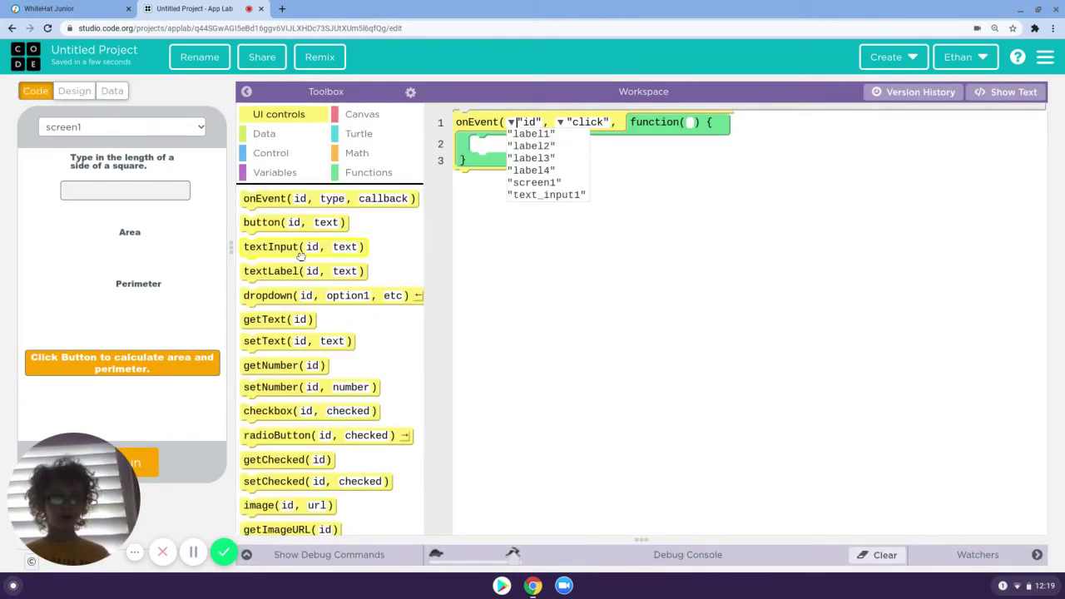
pyautogui.click(739, 258)
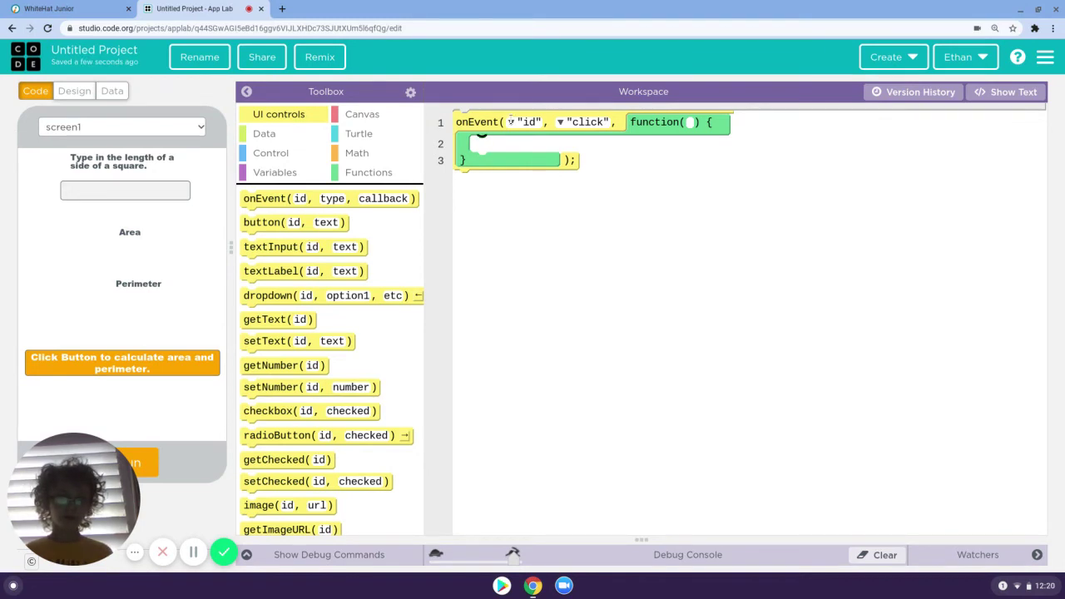
pyautogui.click(511, 122)
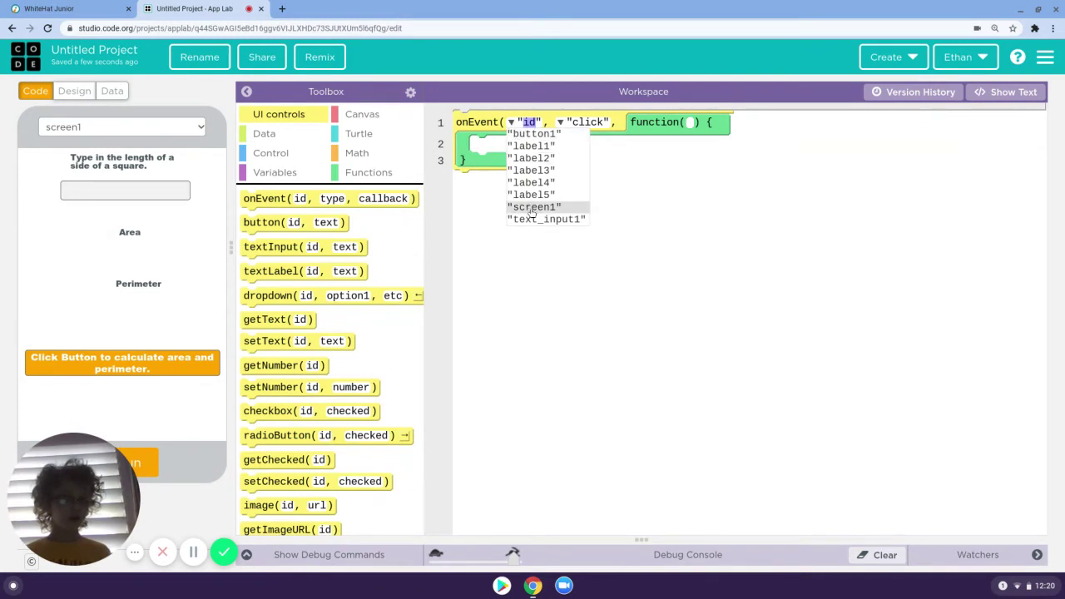
pyautogui.click(541, 135)
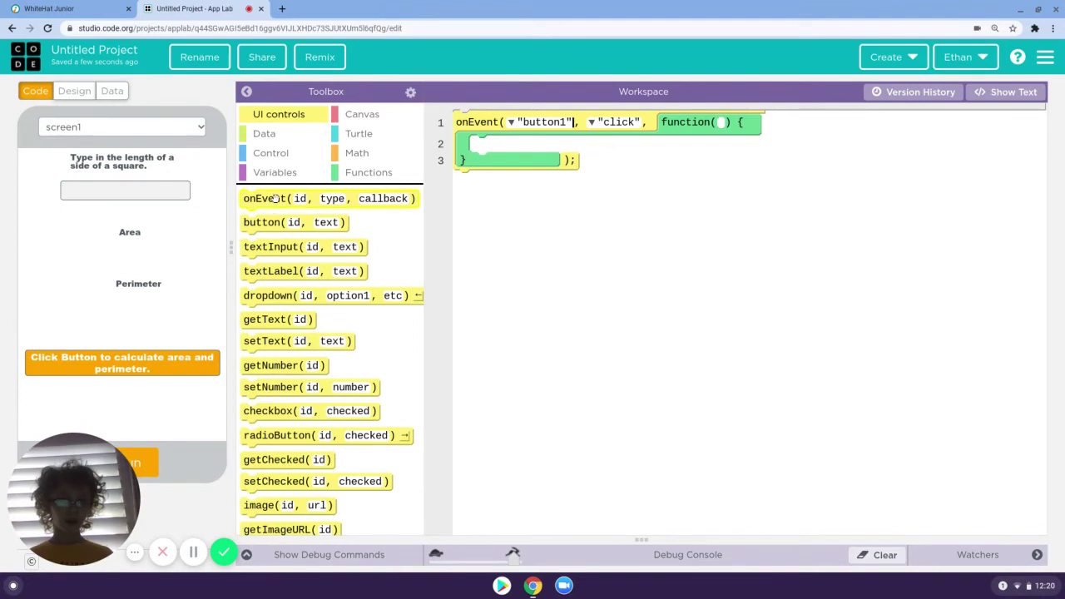
# Add a setText block inside the button1 click event and set its id to "label1".
pyautogui.scroll(-3, 324, 300)
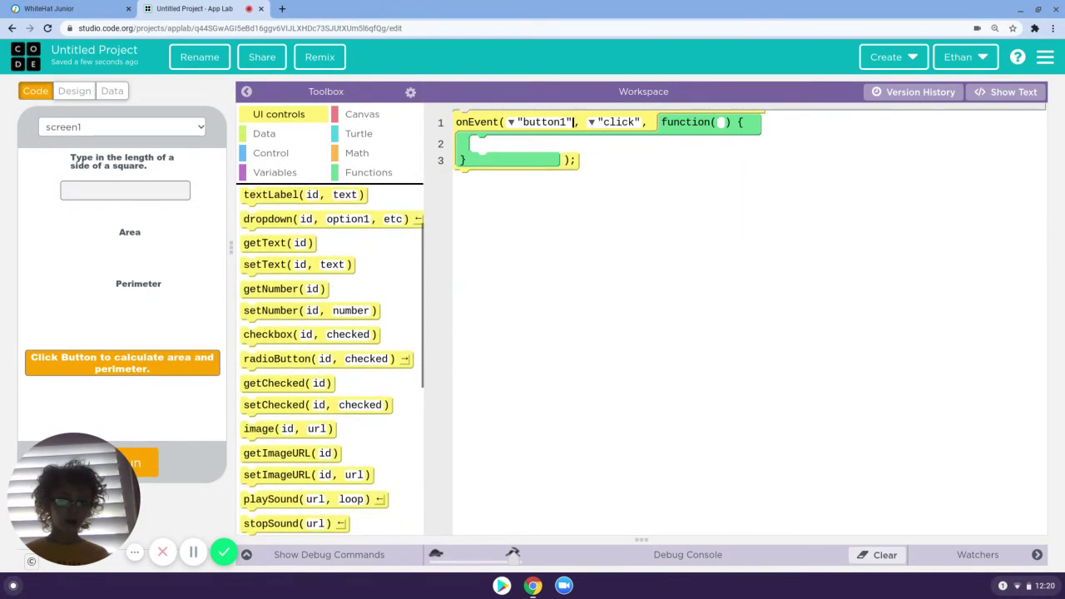
pyautogui.scroll(1, 254, 281)
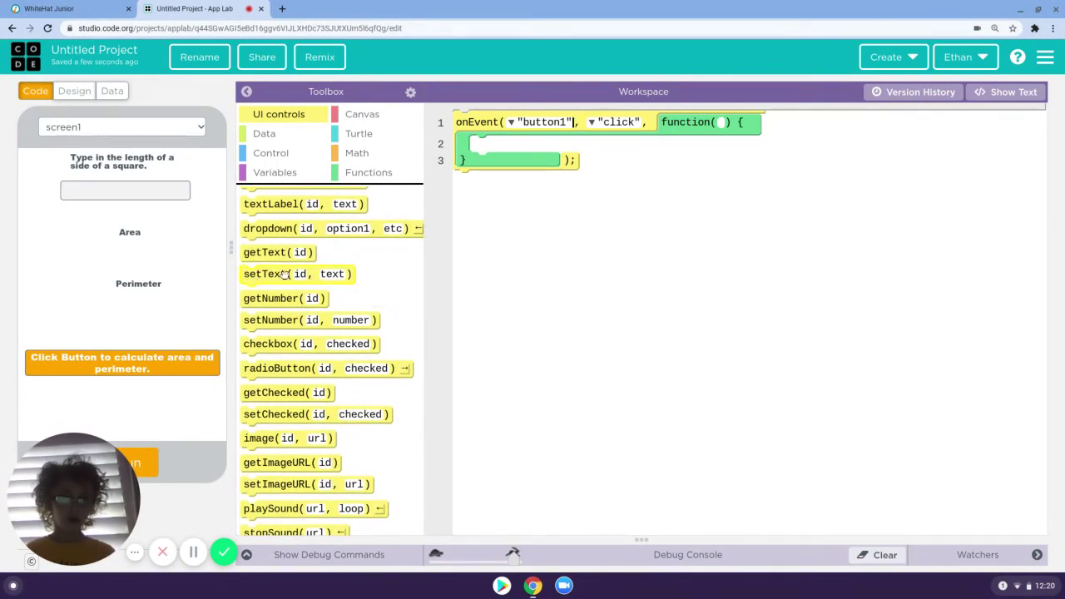
pyautogui.moveTo(266, 275); pyautogui.dragTo(532, 150)
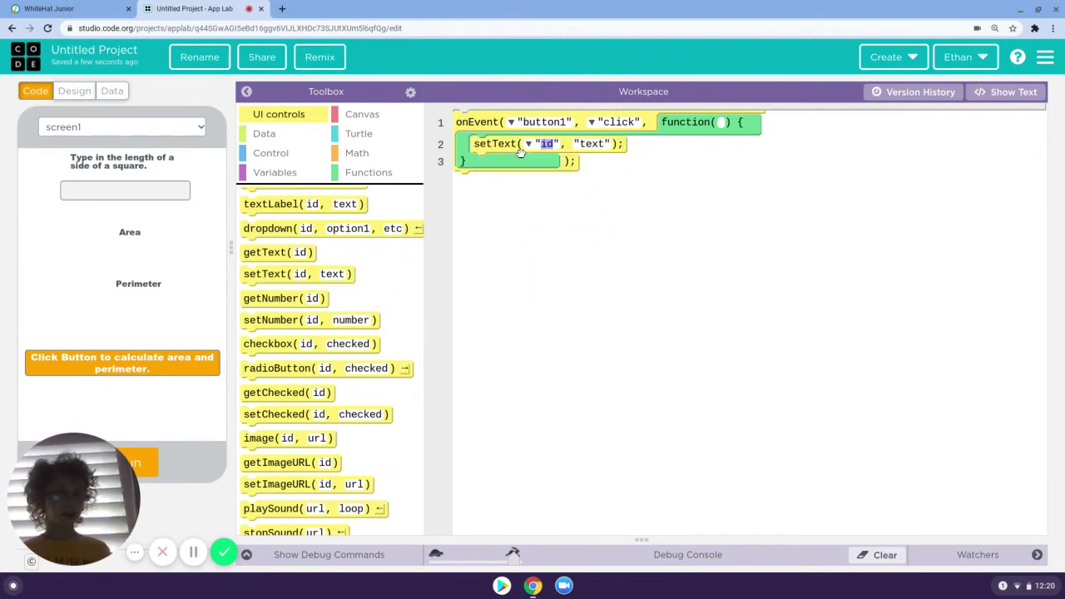
pyautogui.click(588, 236)
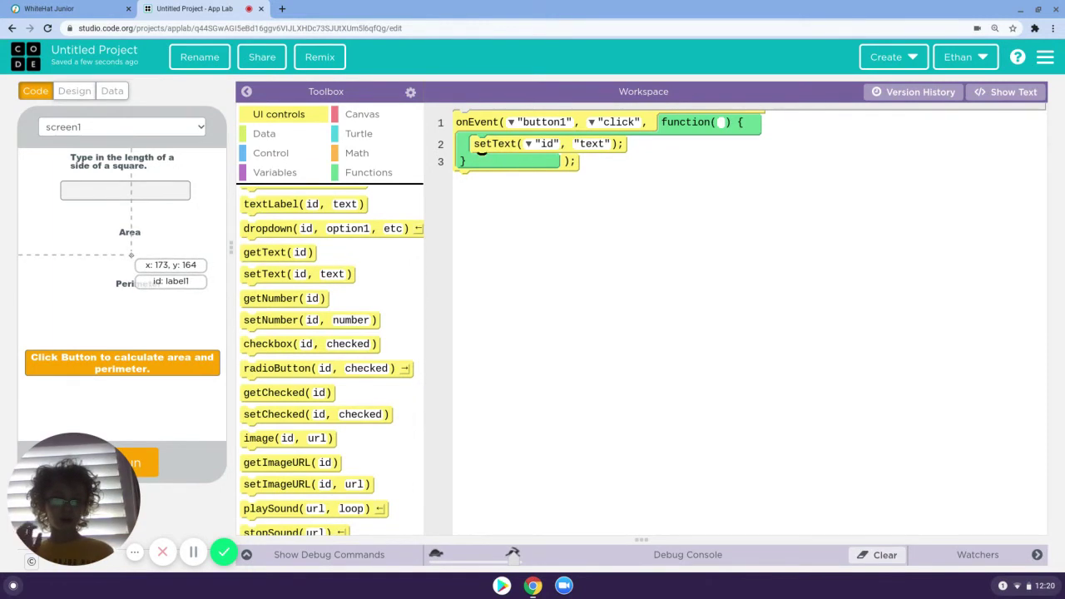
pyautogui.click(526, 144)
pyautogui.click(528, 144)
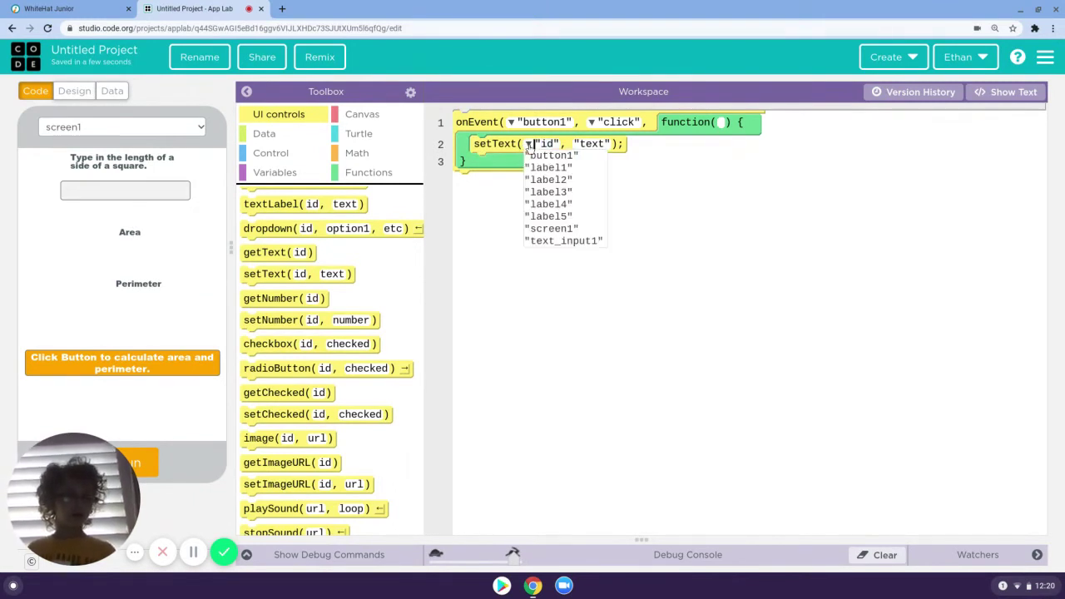
pyautogui.click(538, 168)
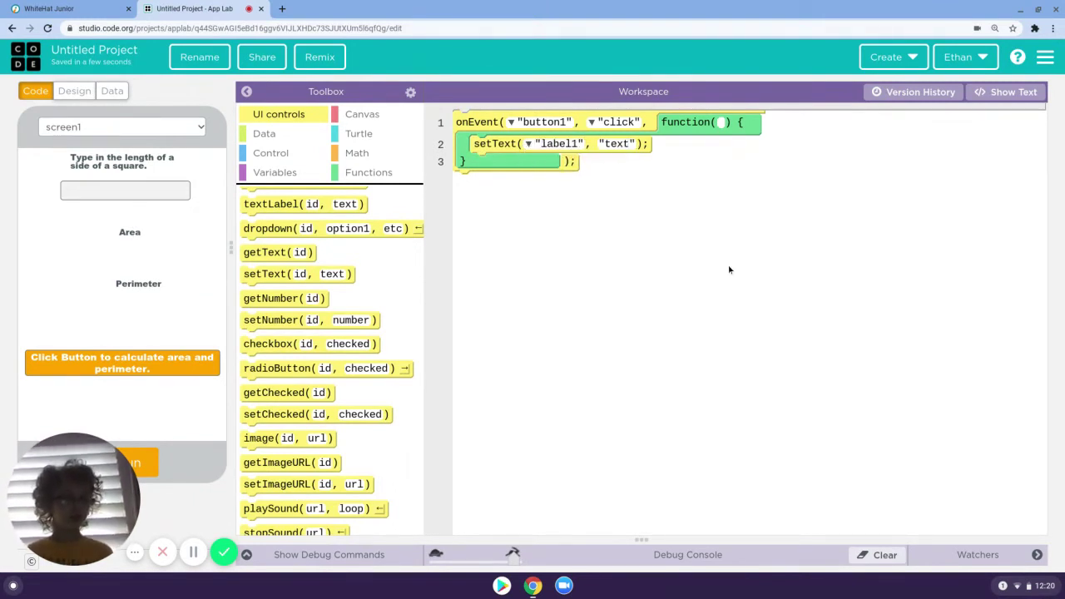
# Replace the "text" value in the label1 setText block with a multiply operator and show the UI control blocks.
pyautogui.doubleClick(624, 144)
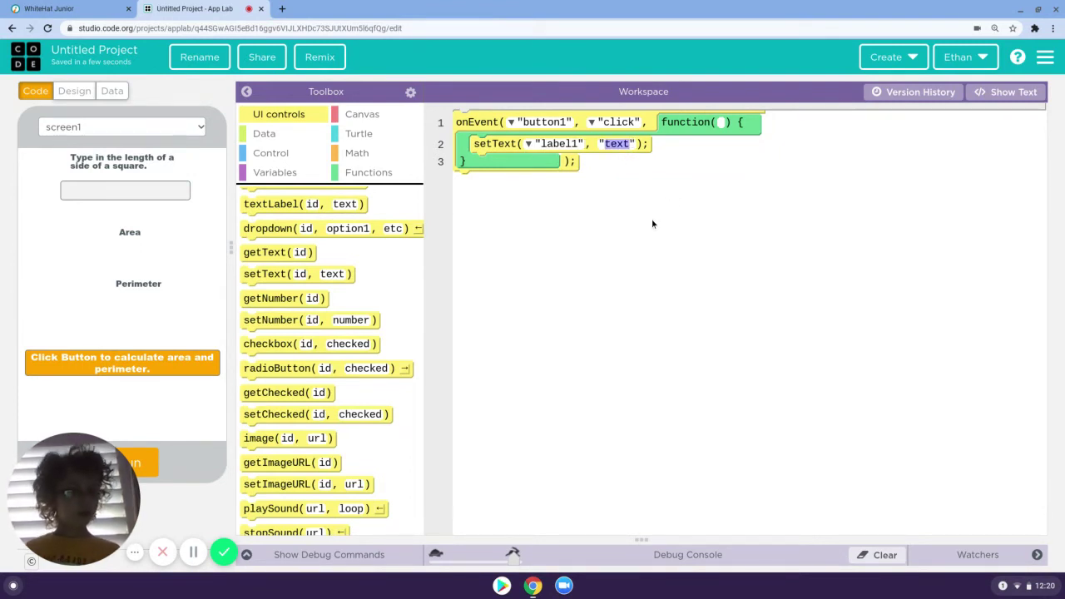
pyautogui.press('BackSpace')
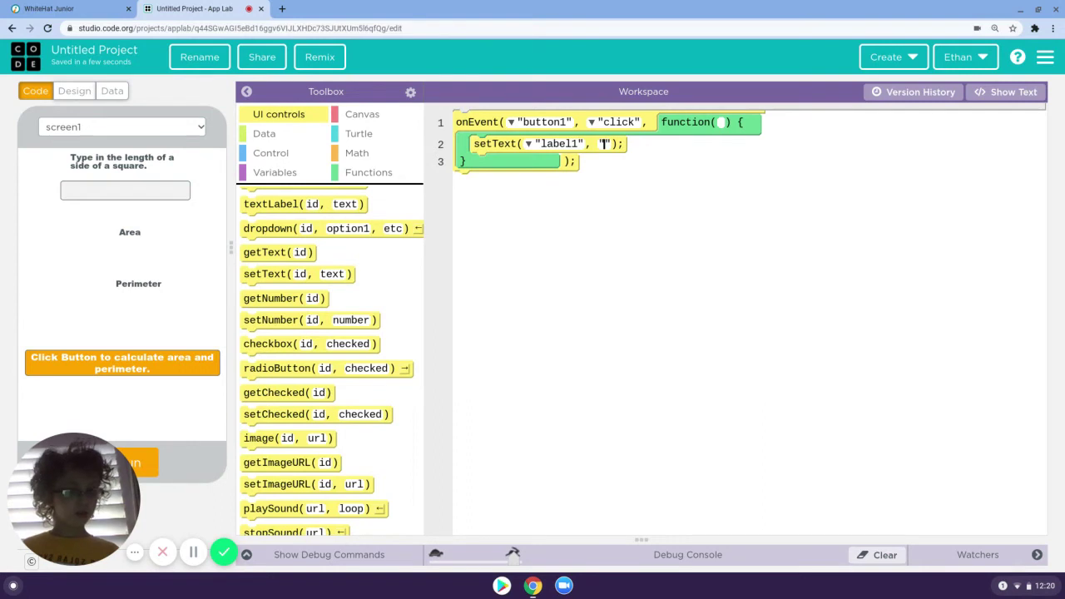
pyautogui.click(350, 153)
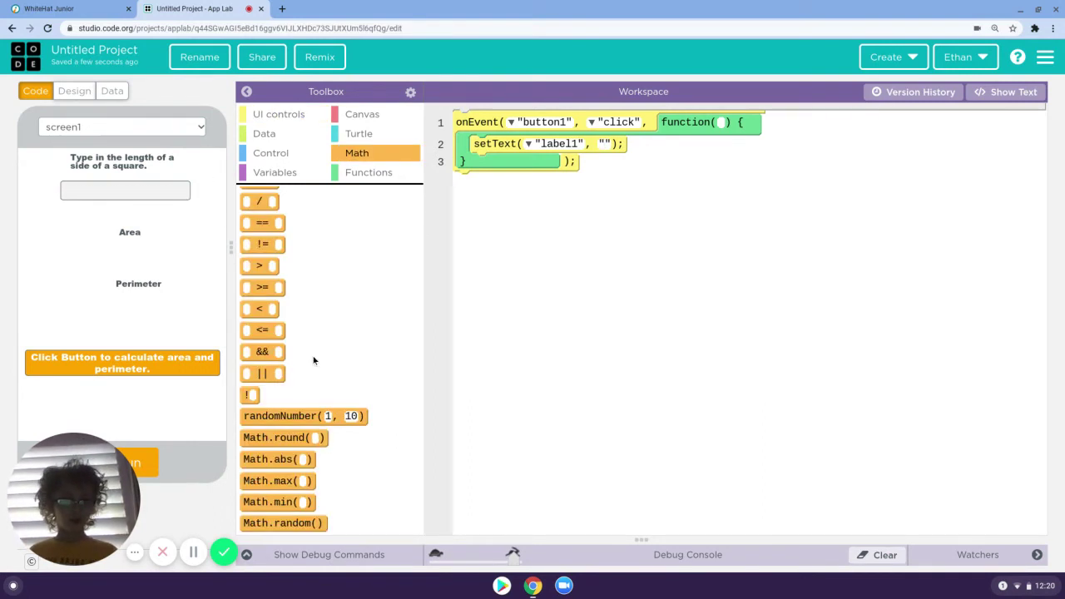
pyautogui.scroll(2, 314, 361)
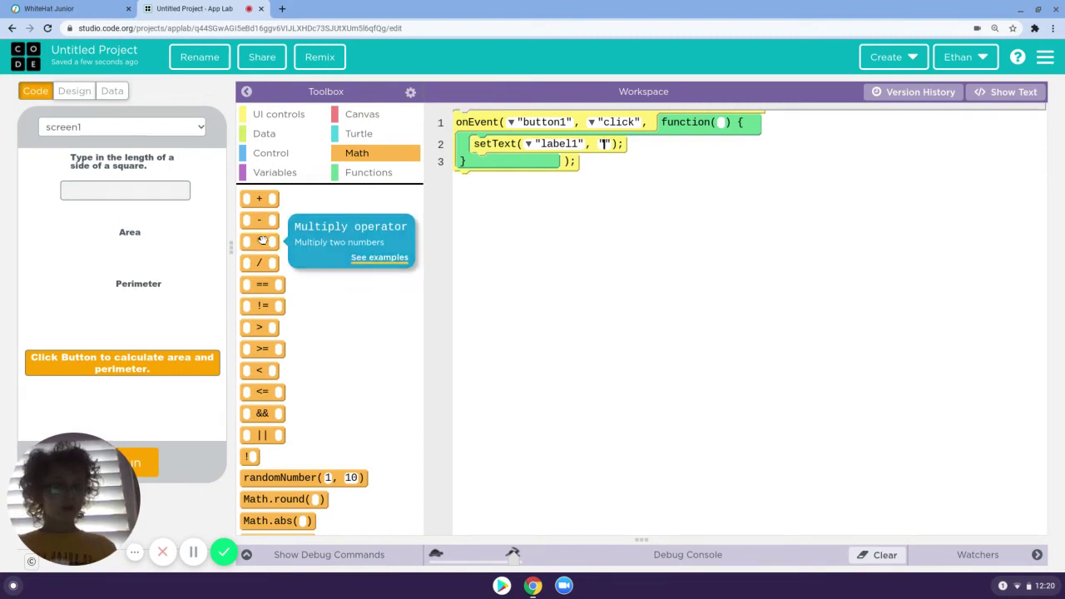
pyautogui.moveTo(262, 241); pyautogui.dragTo(614, 145)
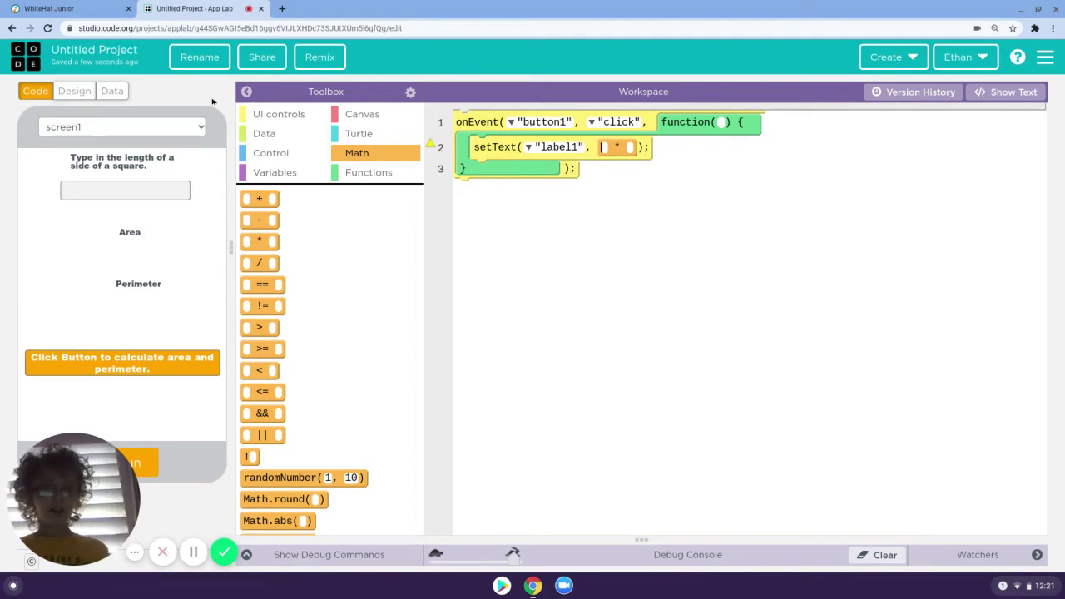
pyautogui.click(265, 115)
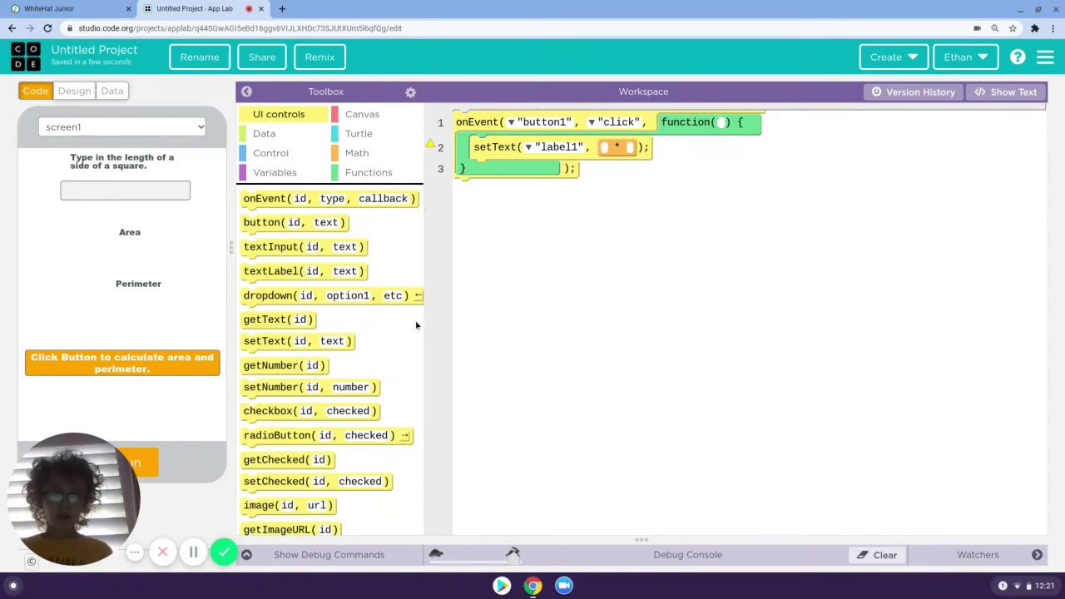